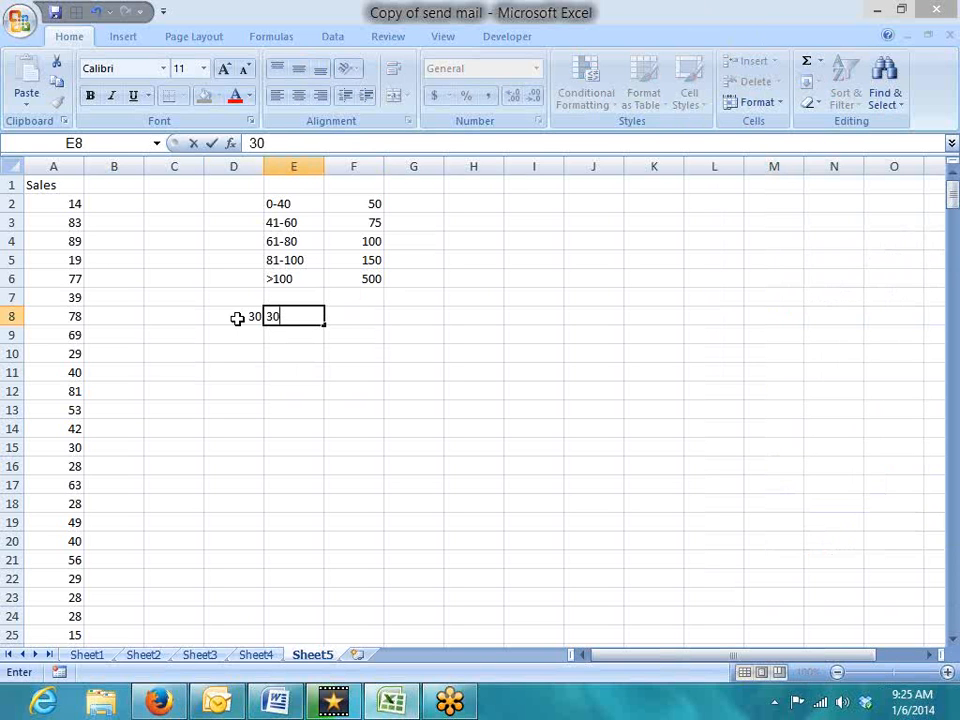
- Complete the calculation text in E8 as 30x50 for the sample sales value 30
text(x50)
key(Right)
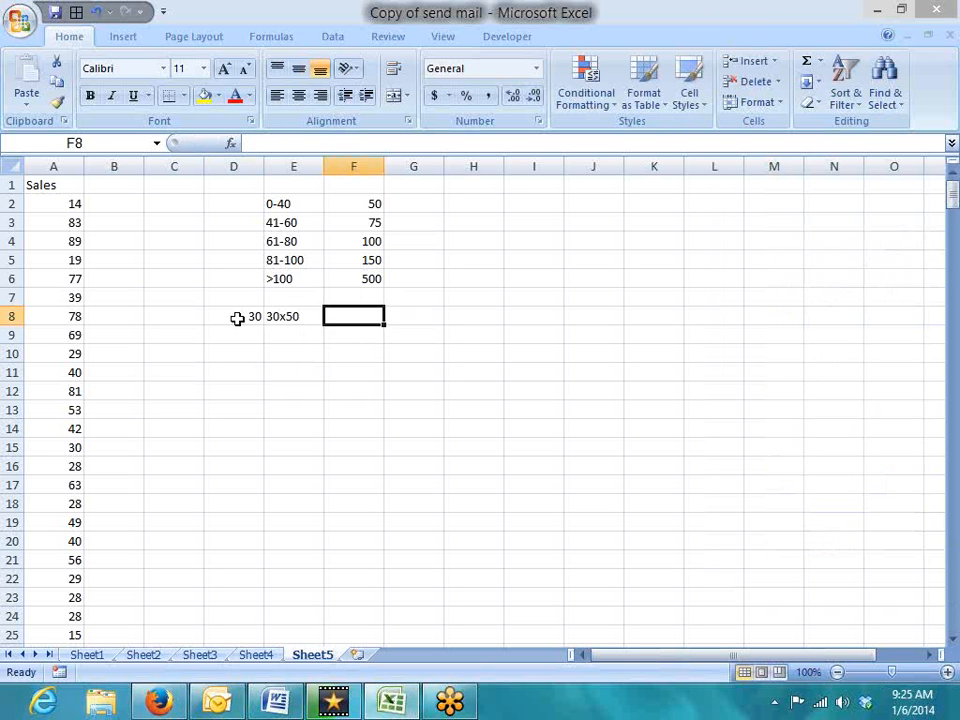
- Review the sales ranges and their rates in E2:F6
key(Up)
key(Right)
key(Up)
key(Up)
key(Up)
key(Up)
key(Up)
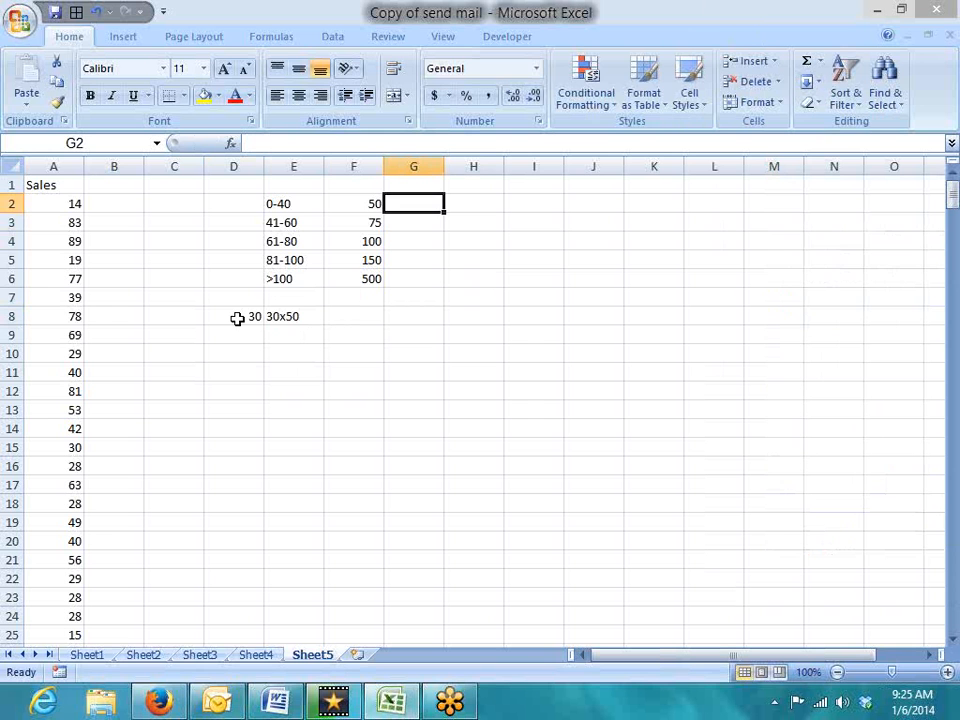
key(Down)
key(Down)
key(Down)
key(Left)
key(Left)
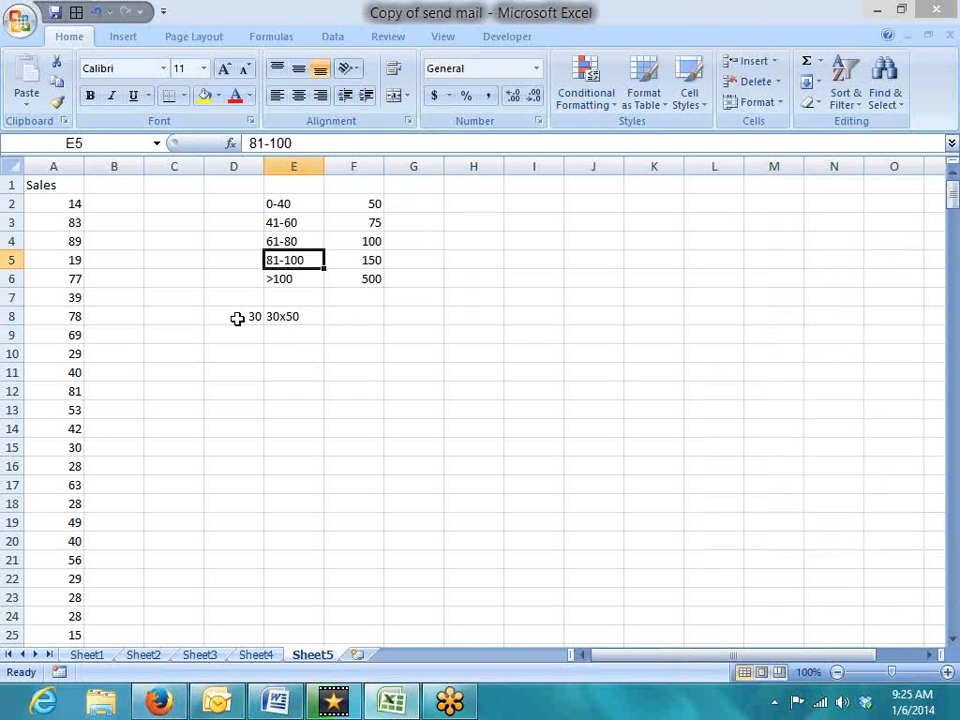
- Enter 55 in D9 as the second sample sales value
key(Down)
key(Down)
key(Down)
key(Down)
key(Left)
text(55)
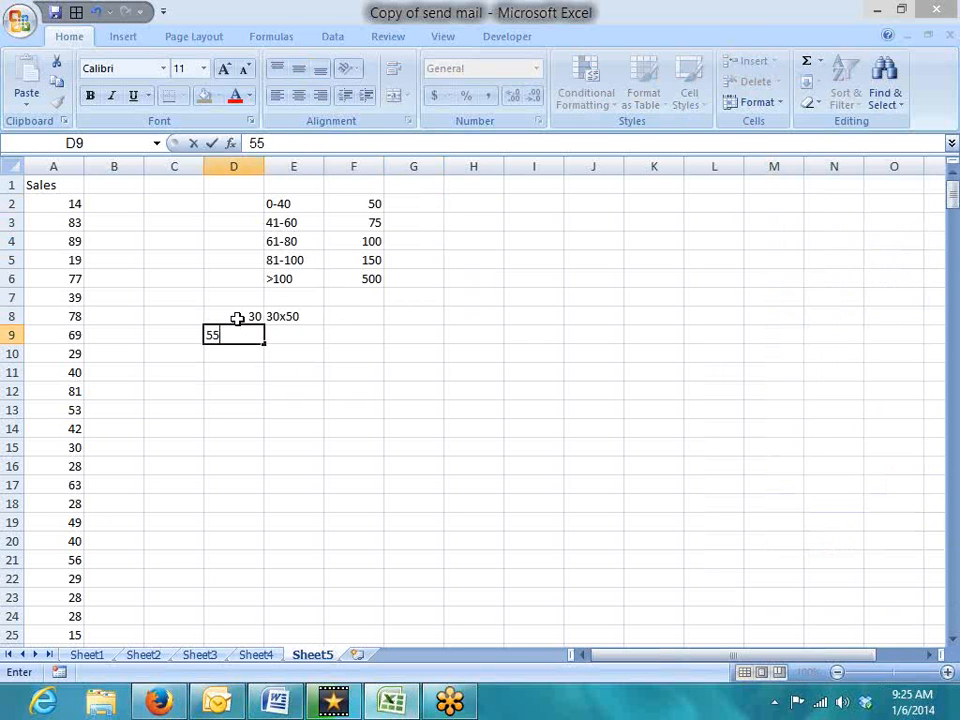
key(Right)
- Check the rate for the 0-40 range and compare it with the first sample calculation
key(Right)
key(Up)
key(Up)
key(Up)
key(Up)
key(Up)
key(Up)
key(Up)
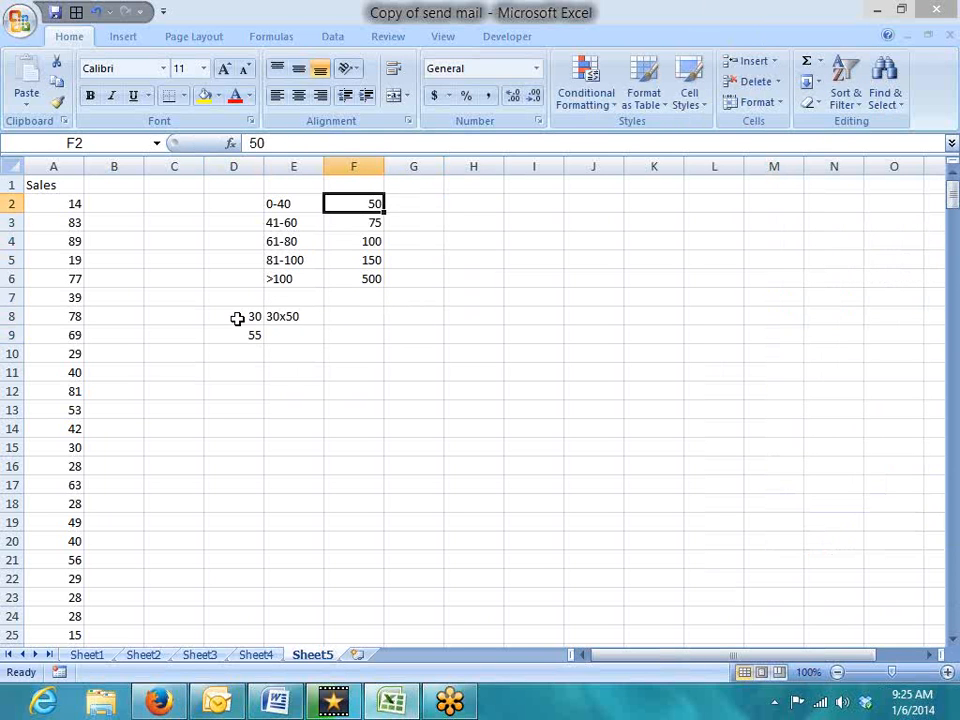
key(Down)
key(Down)
key(Down)
key(Down)
key(Down)
key(Down)
key(Left)
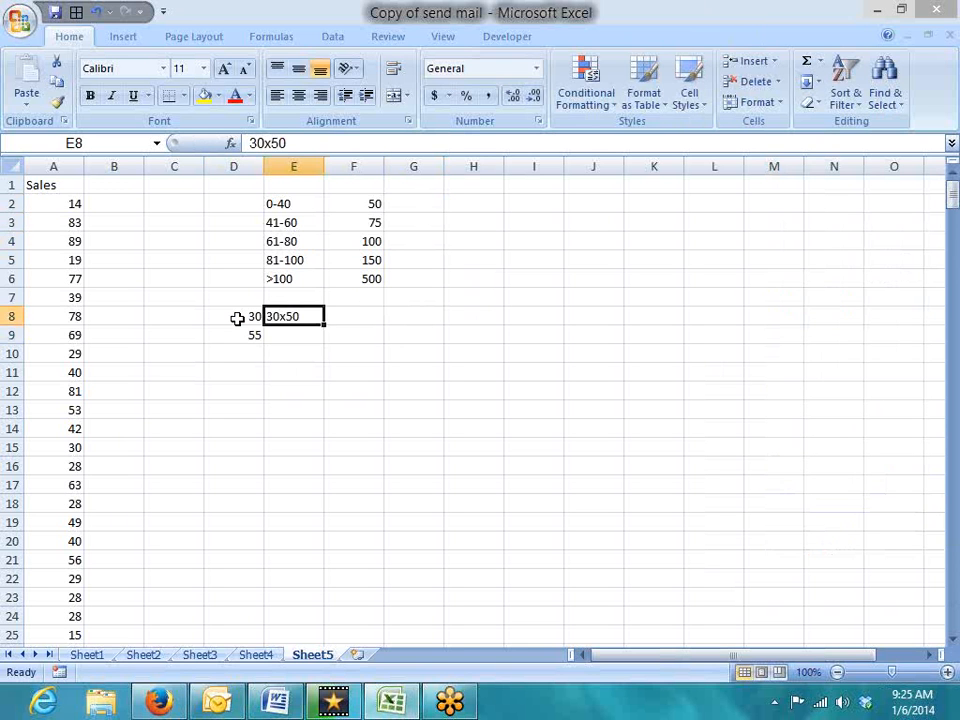
- Enter the calculation text 40x50+15x75 in E9 for the sample sales value 55
key(Down)
text(40)
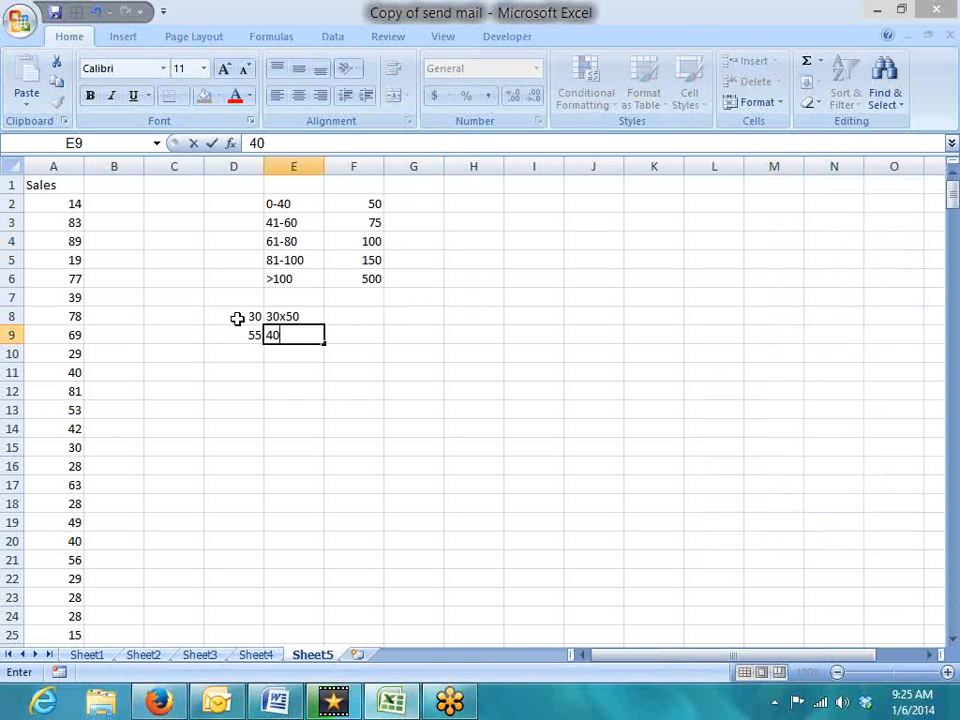
text(x50+15x)
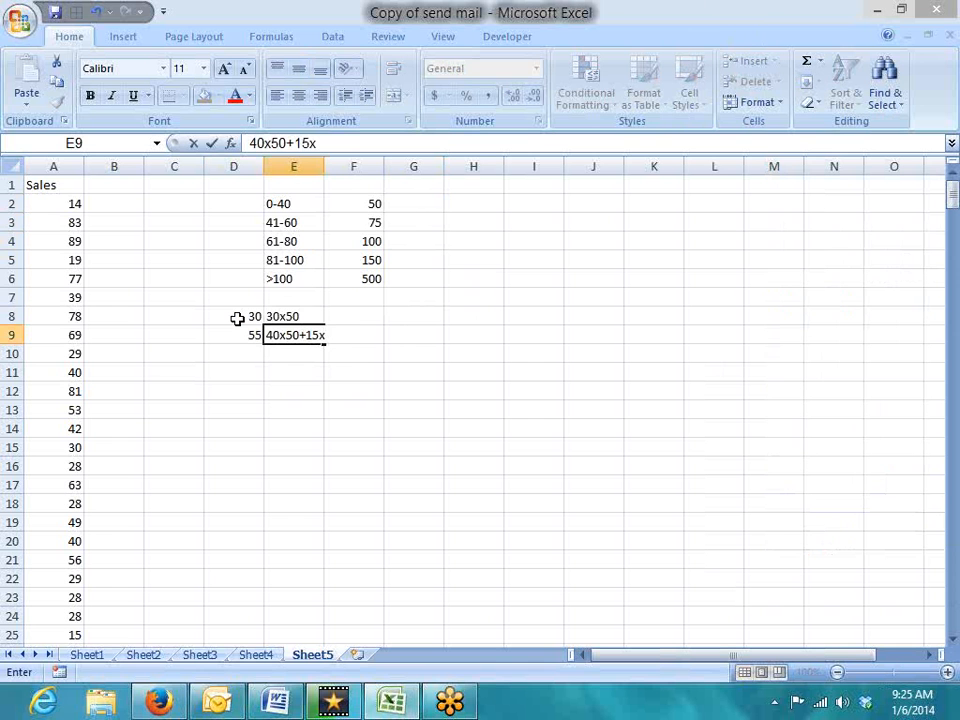
text(75)
key(Return)
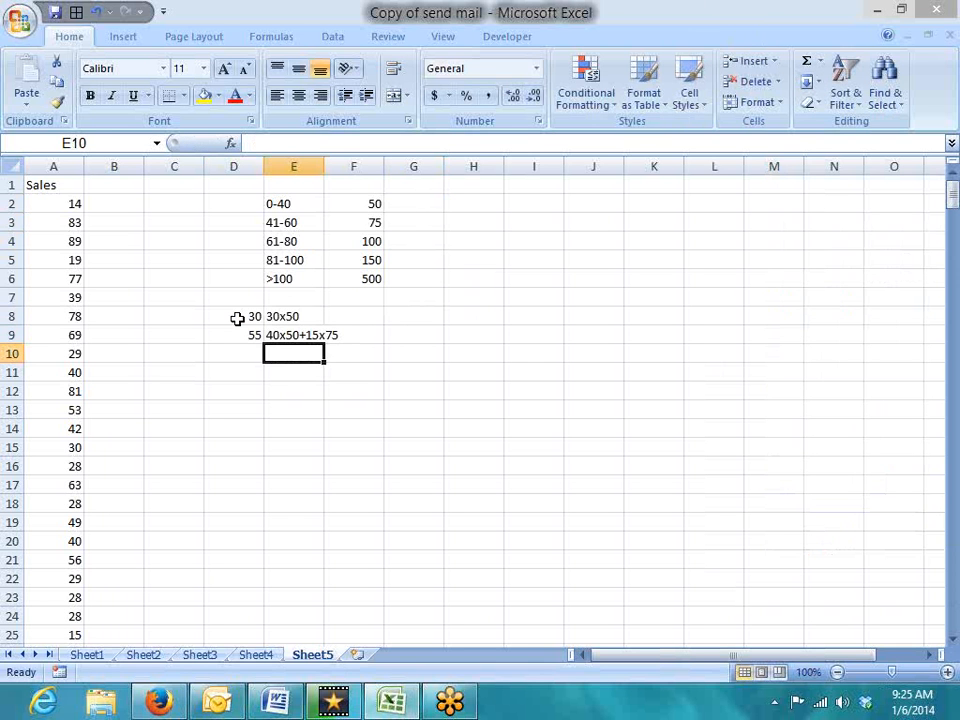
- Compare the 41-60 range in the rate table with the calculation text in E9
key(Up)
key(Up)
key(Up)
key(Up)
key(Up)
key(Up)
key(Up)
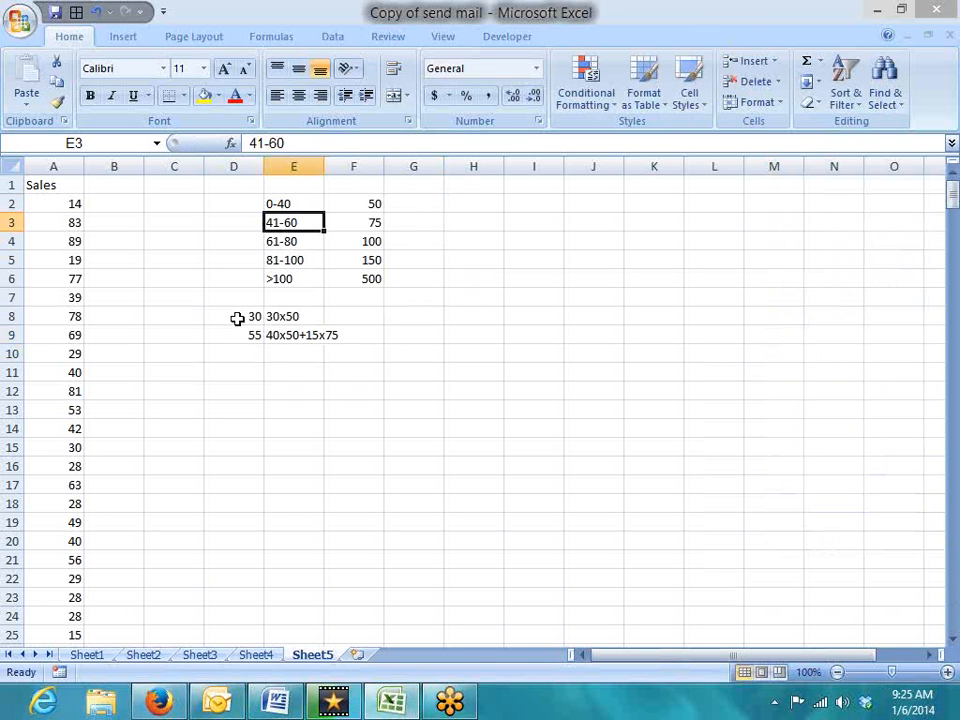
key(Down)
key(Down)
key(Down)
key(Down)
key(Down)
key(Down)
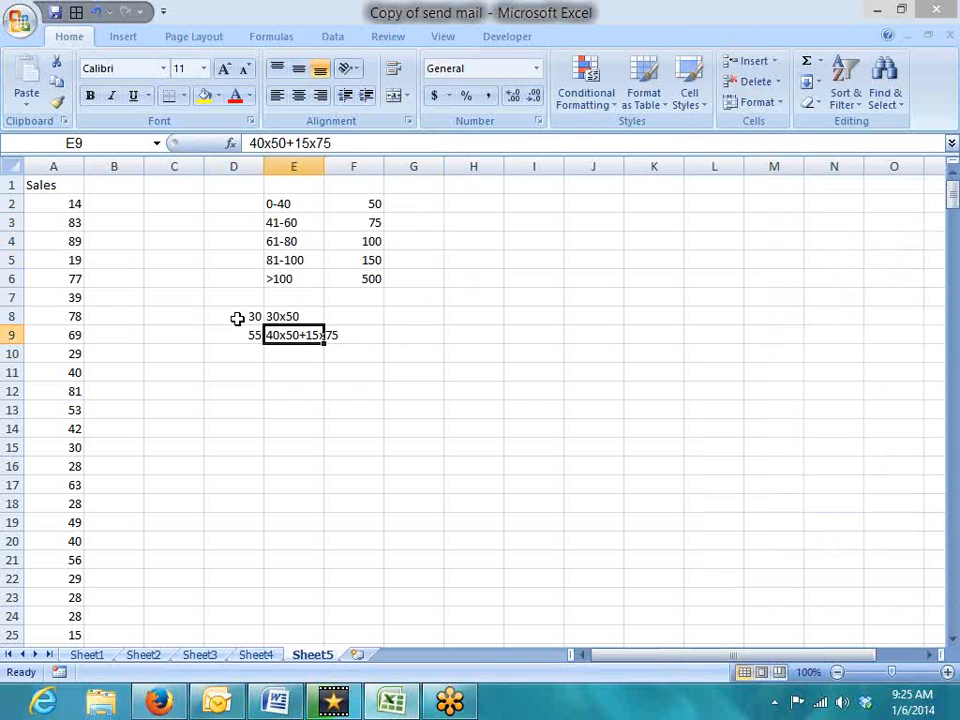
- Enter the sample sales value 69 in D10 and its calculation text 40x50+20x75+9x100 in E10
key(Down)
key(Left)
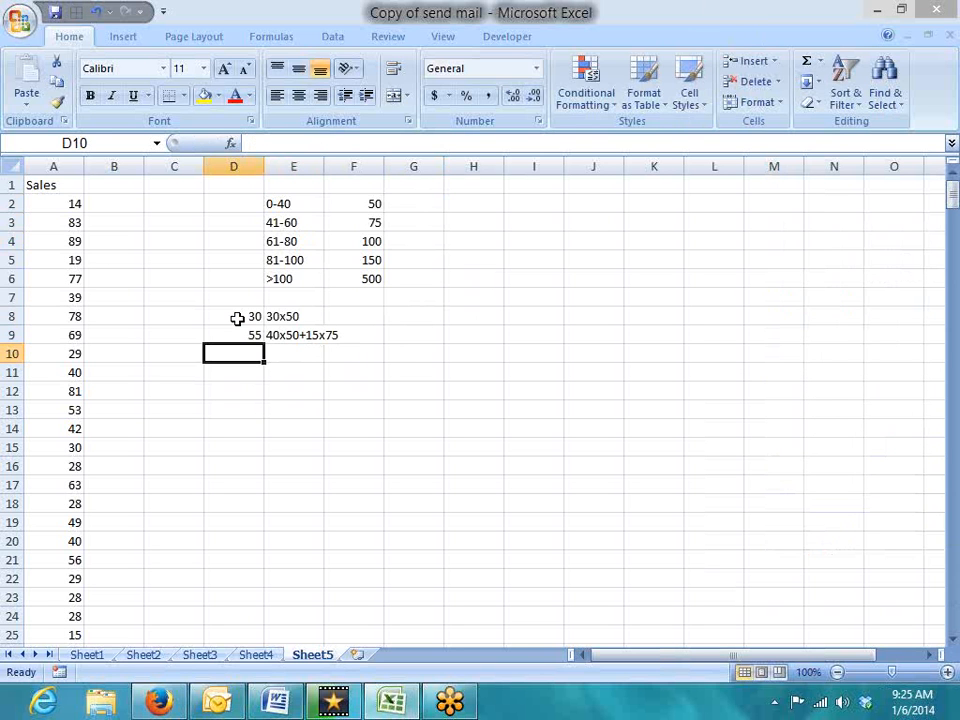
text(69)
key(Tab)
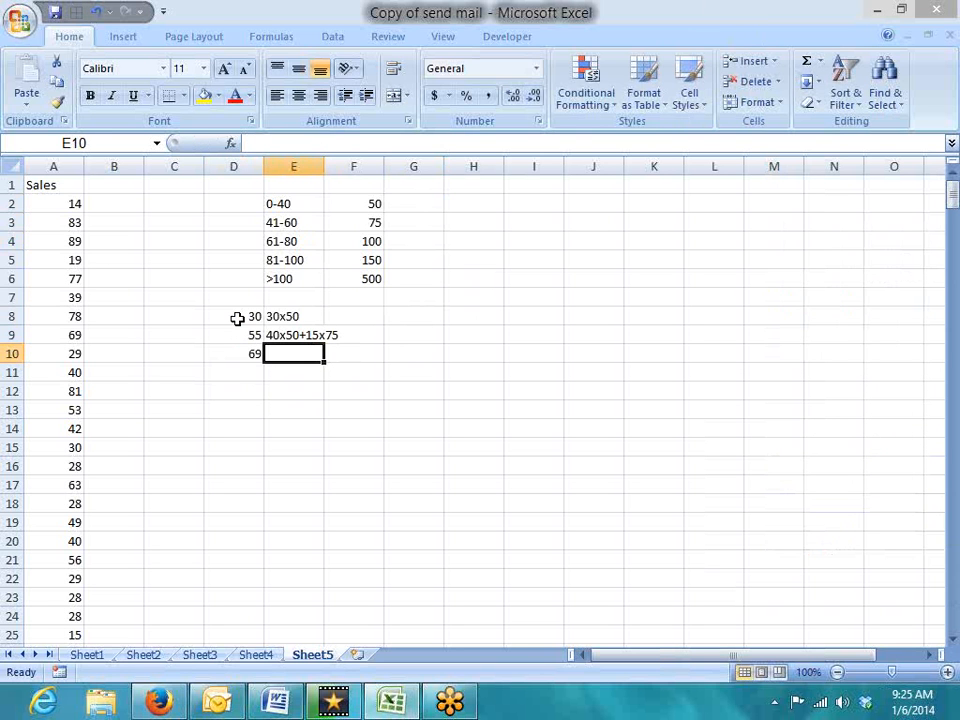
text(40x50)
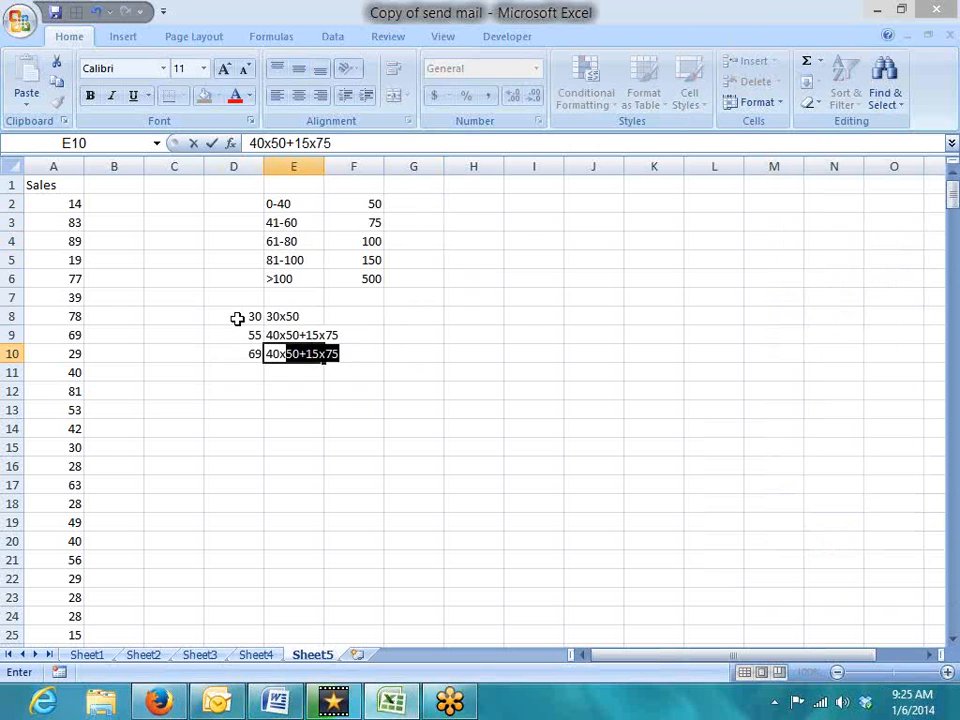
text(+20x)
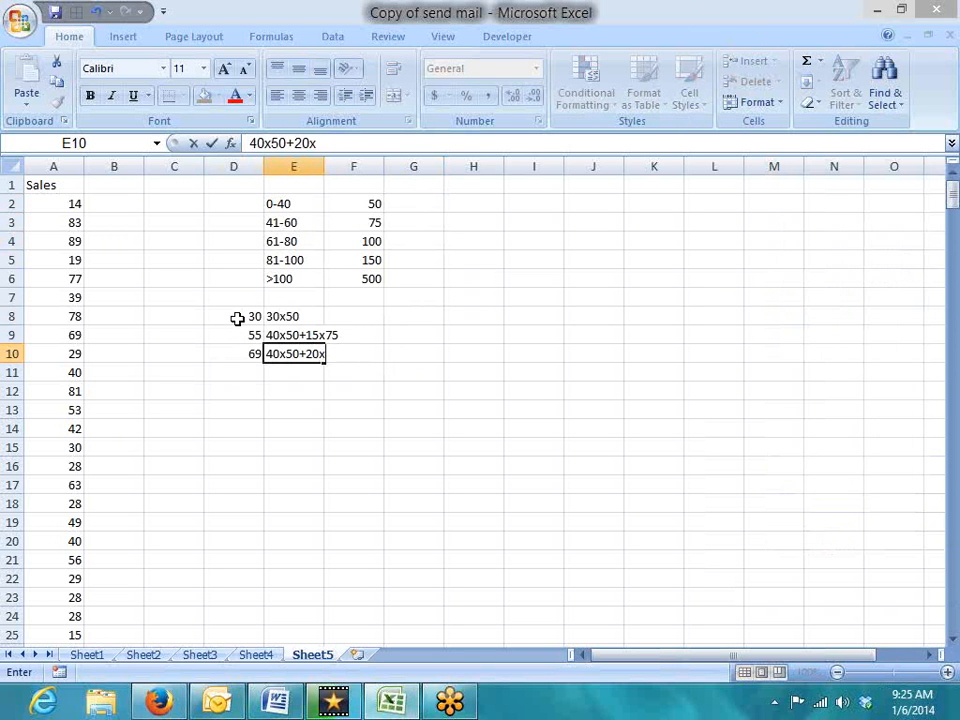
text(75+9x100)
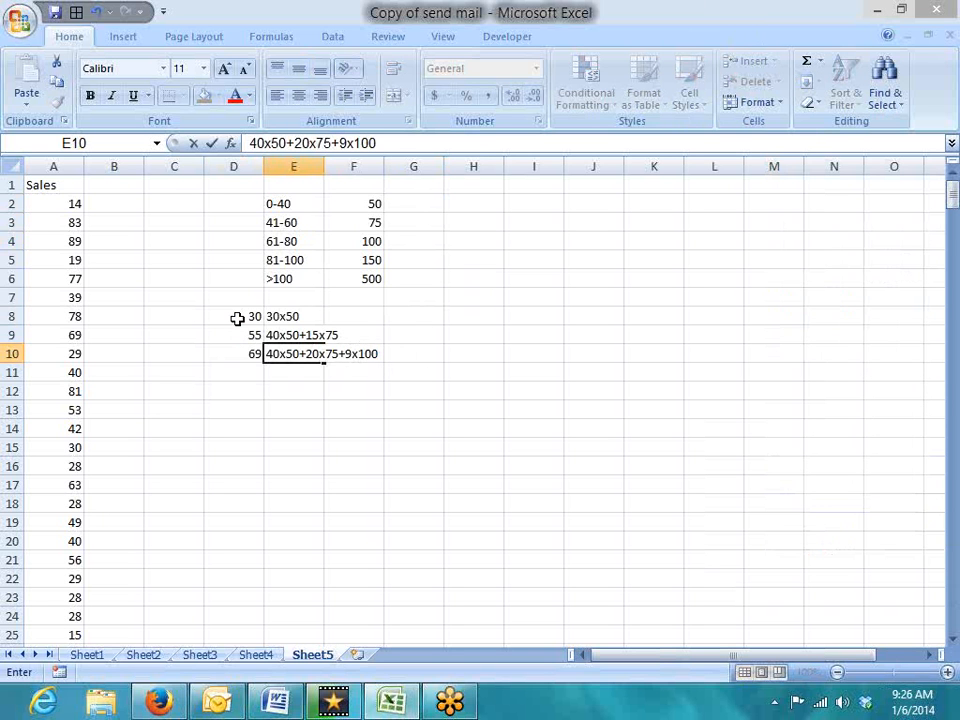
key(Return)
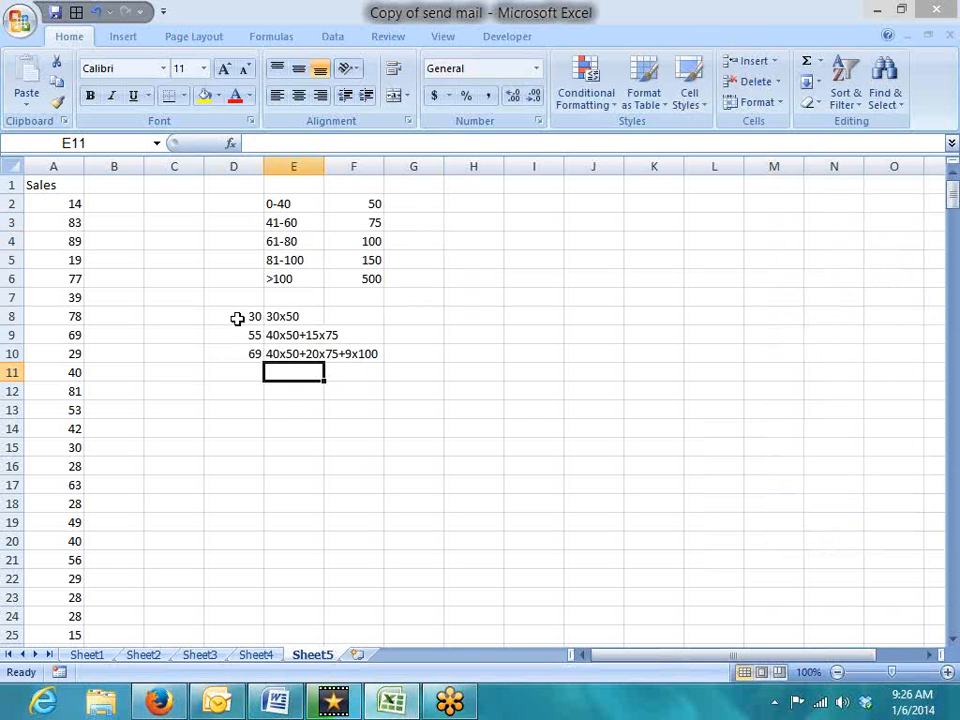
- Enter the sample sales value 95 in D11 and its calculation text 40x50+20+75+20x100+15x150 in E11
key(Left)
text(95)
key(Right)
text(40)
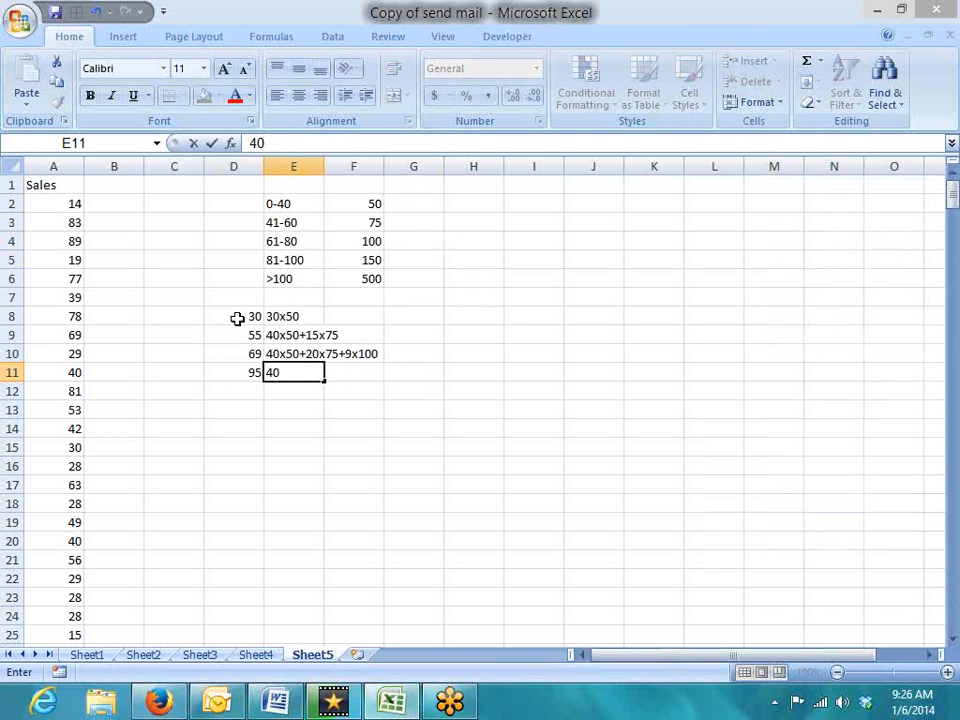
text(x50+20+7)
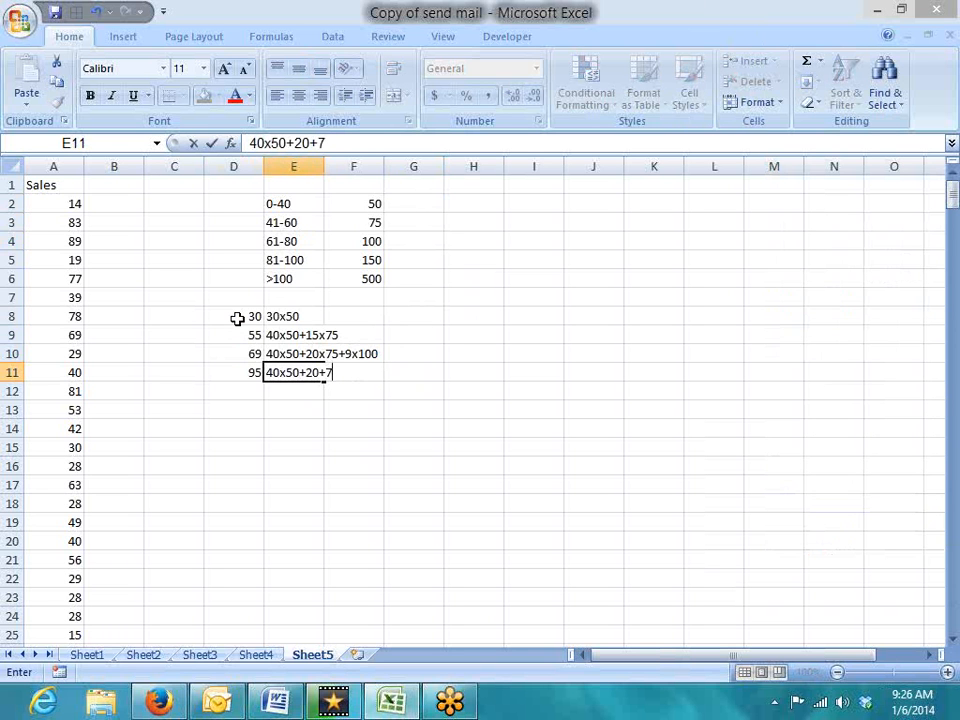
text(5+20x1)
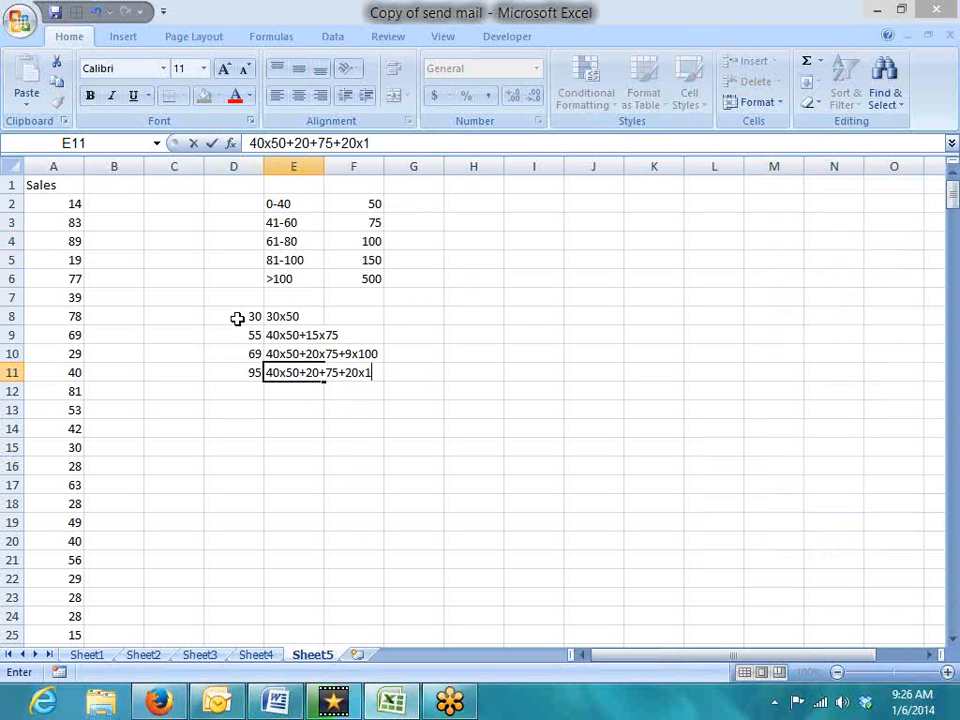
text(00+15x)
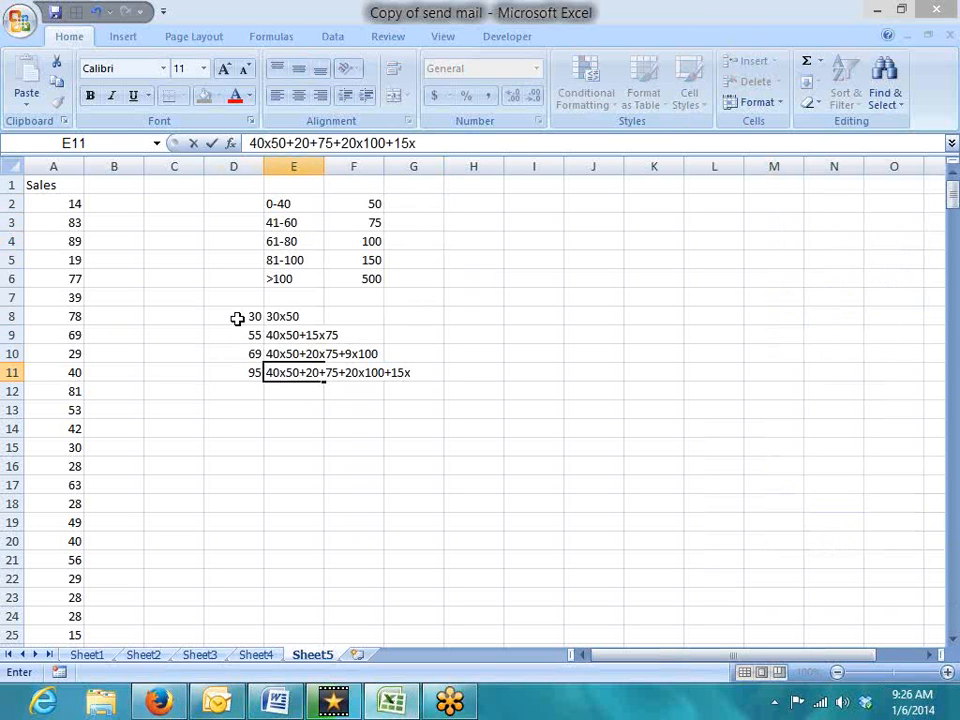
text(150)
key(Return)
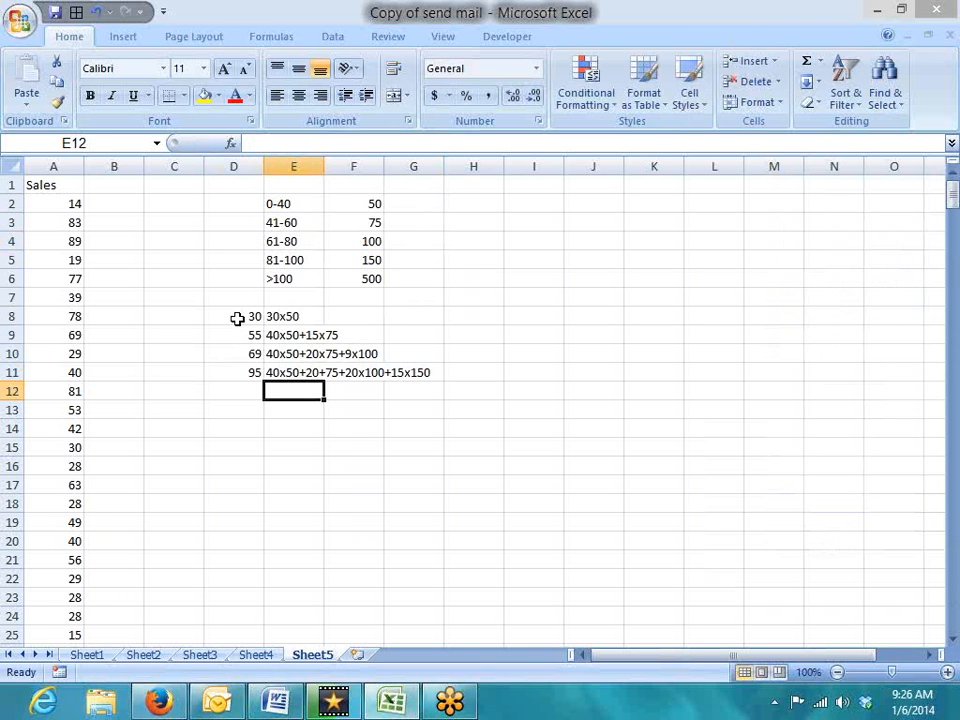
- Enter the formula =IF(A2<=40,A2*50) in B2 to calculate the payout for the first sales range
key(Left)
key(Left)
key(Left)
key(Left)
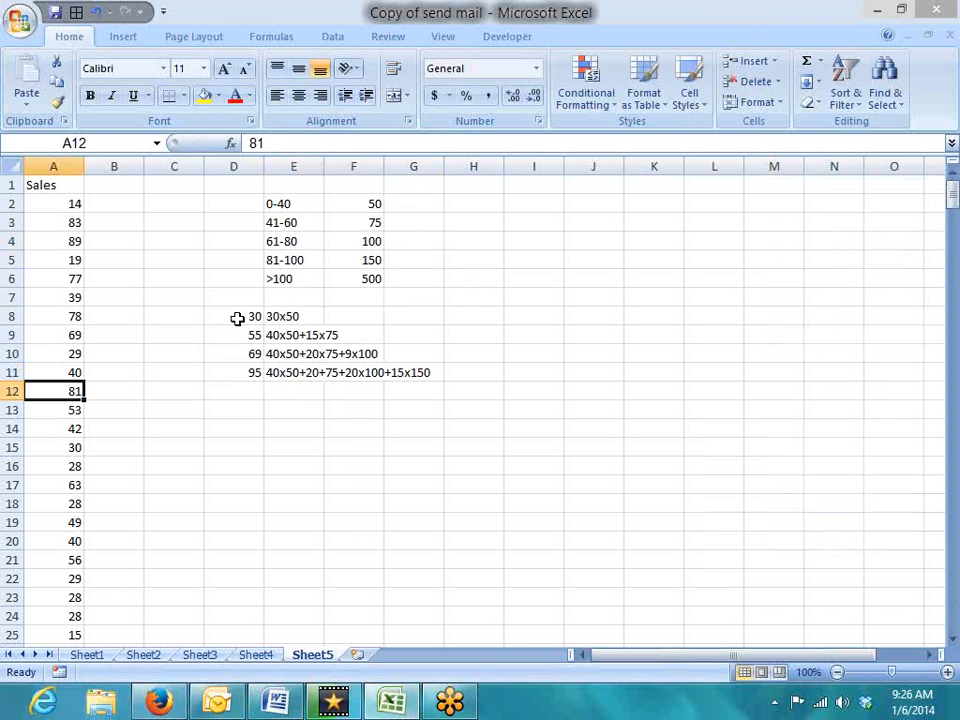
key(ctrl+Home)
key(Down)
key(Right)
text(=)
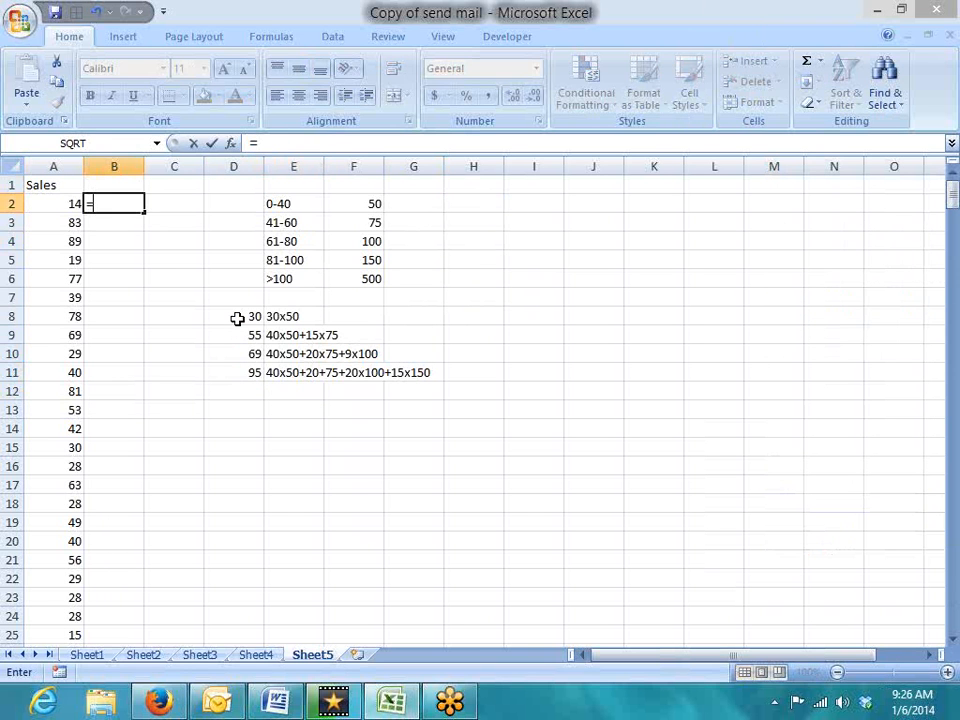
text(IF()
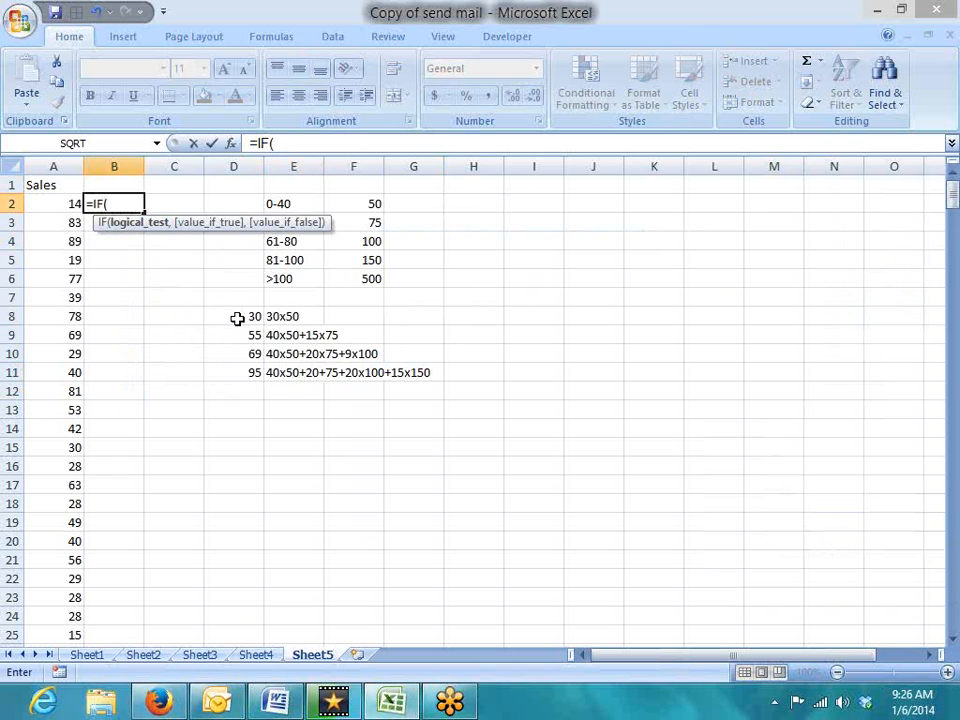
key(Left)
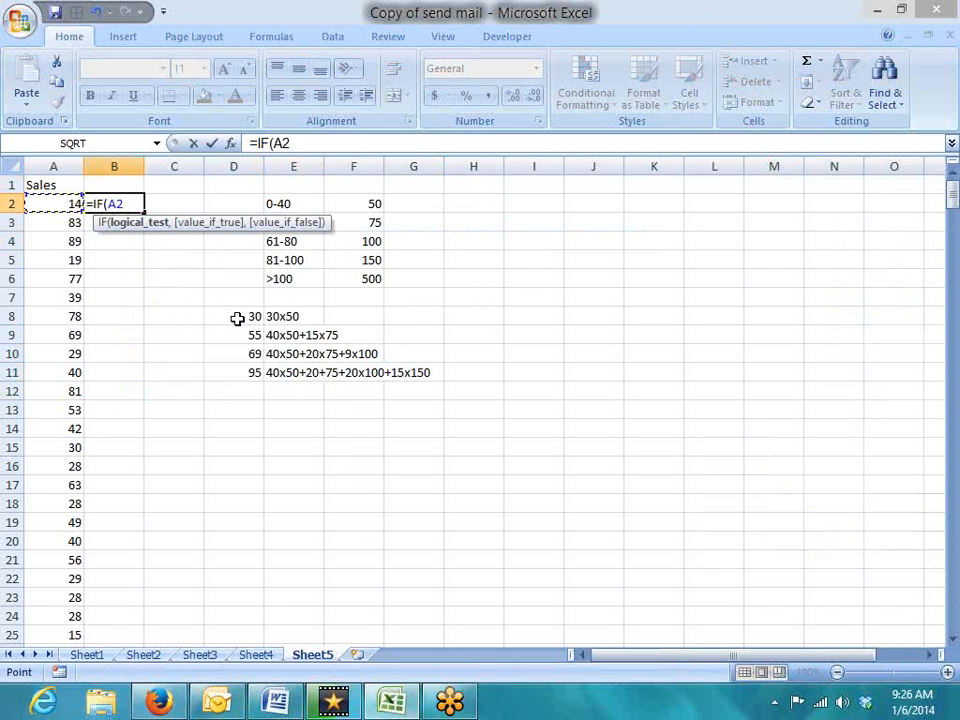
text(<=40)
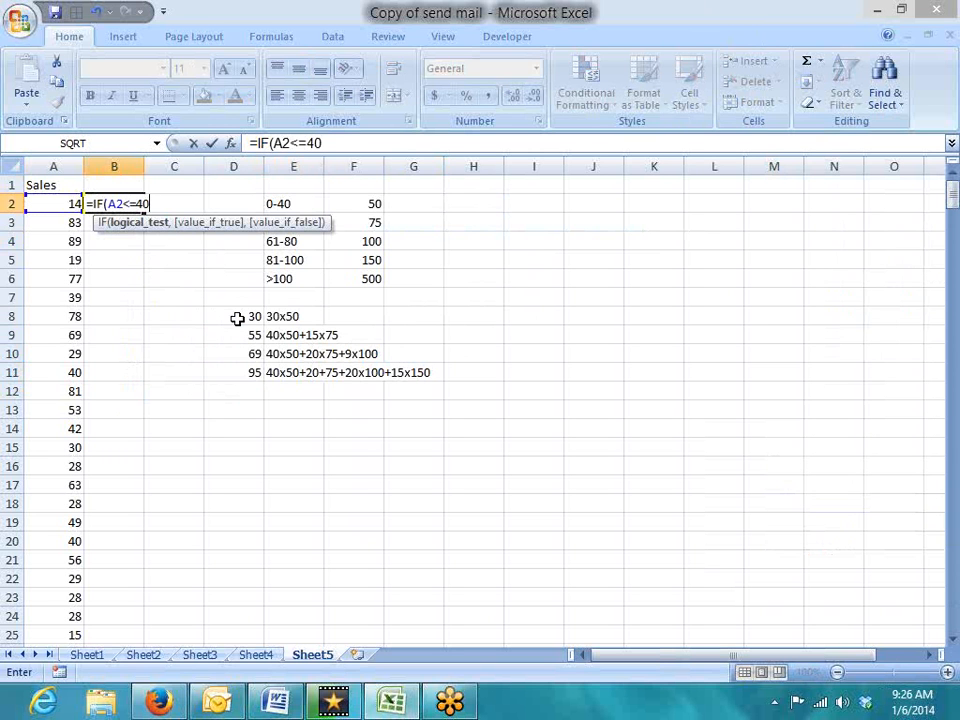
text(,)
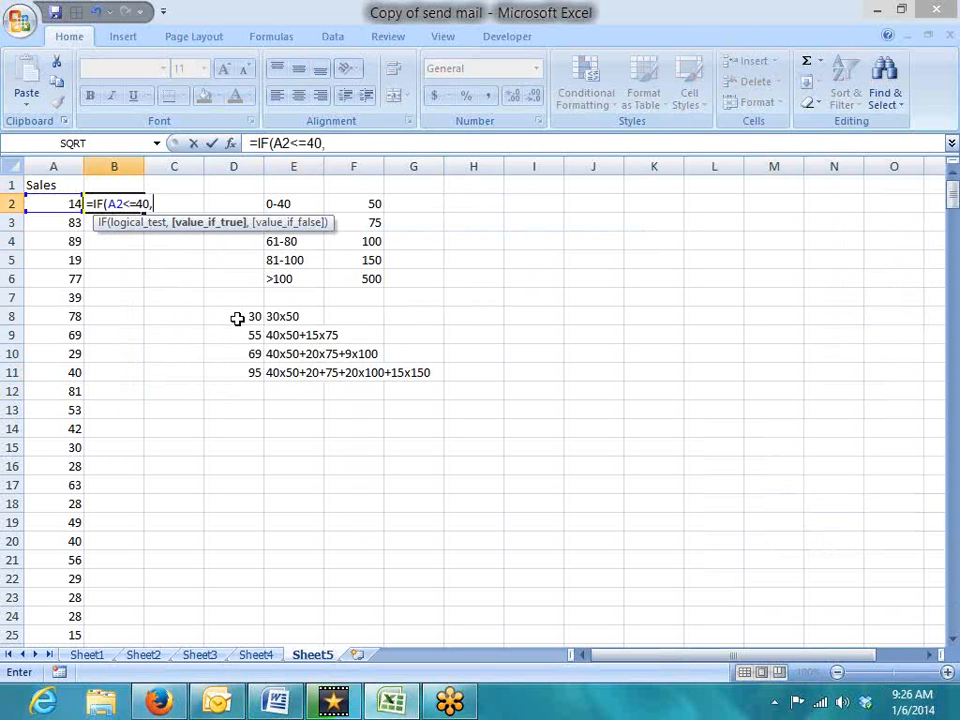
key(Left)
text(*50)
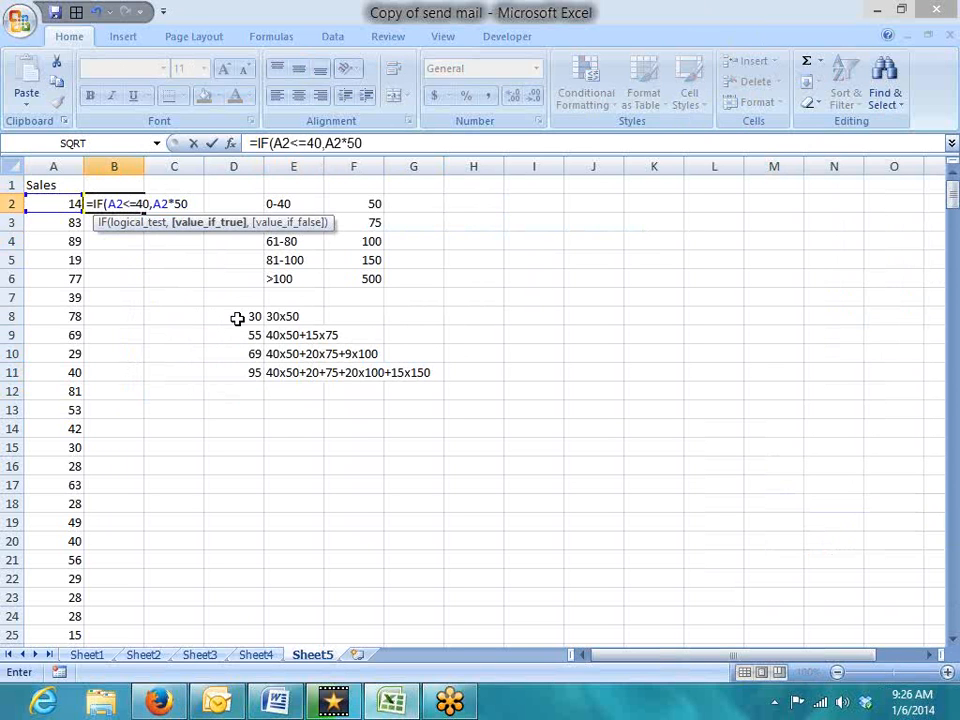
key(Return)
key(Up)
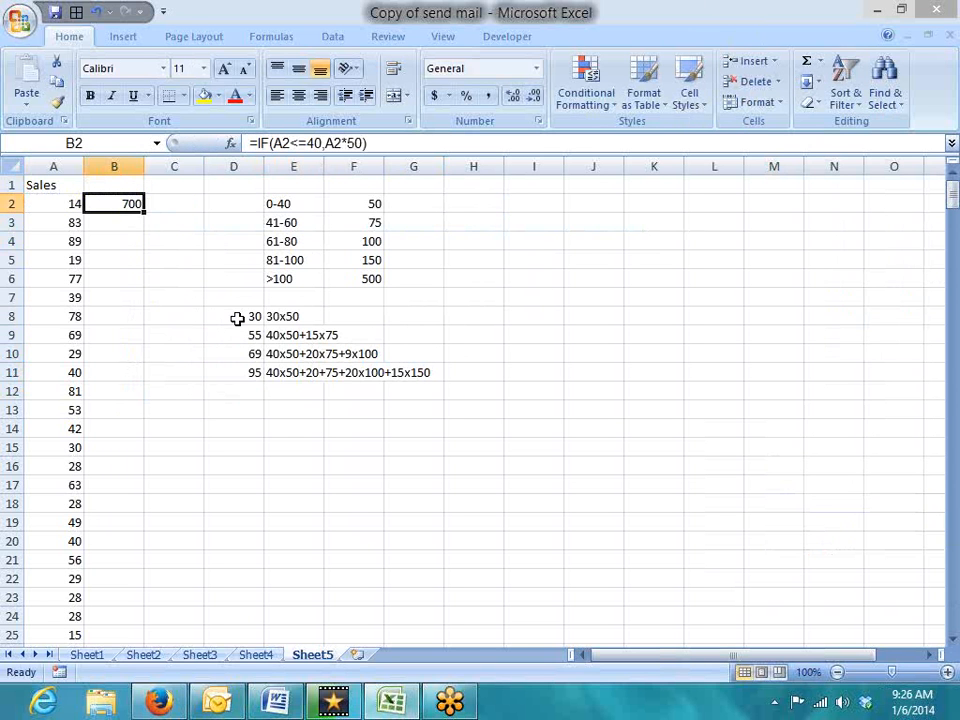
- Change the sales value in A2 to 45 to test the formula above the 40 limit
key(Left)
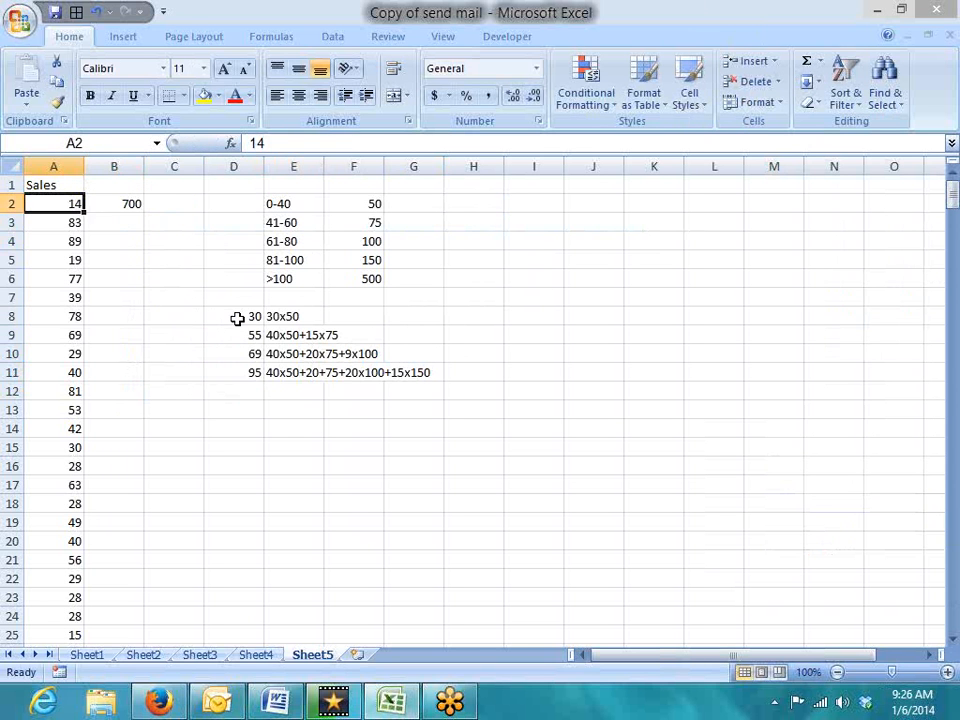
text(45)
key(Return)
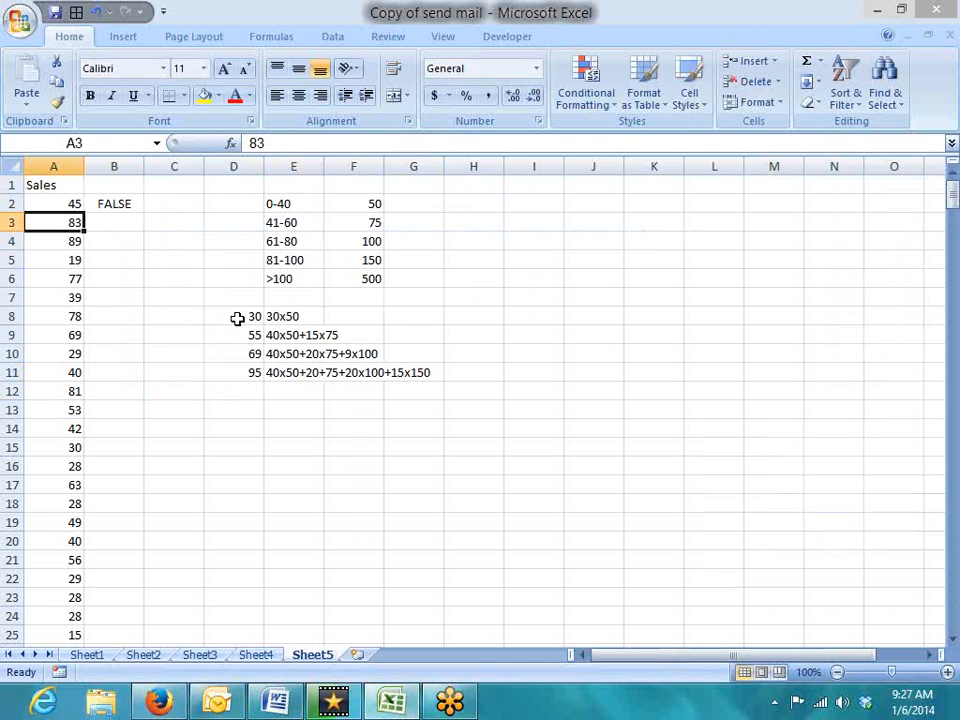
- Extend the formula in B2 with a nested IF as its false argument, testing A2<=60
key(Up)
key(Right)
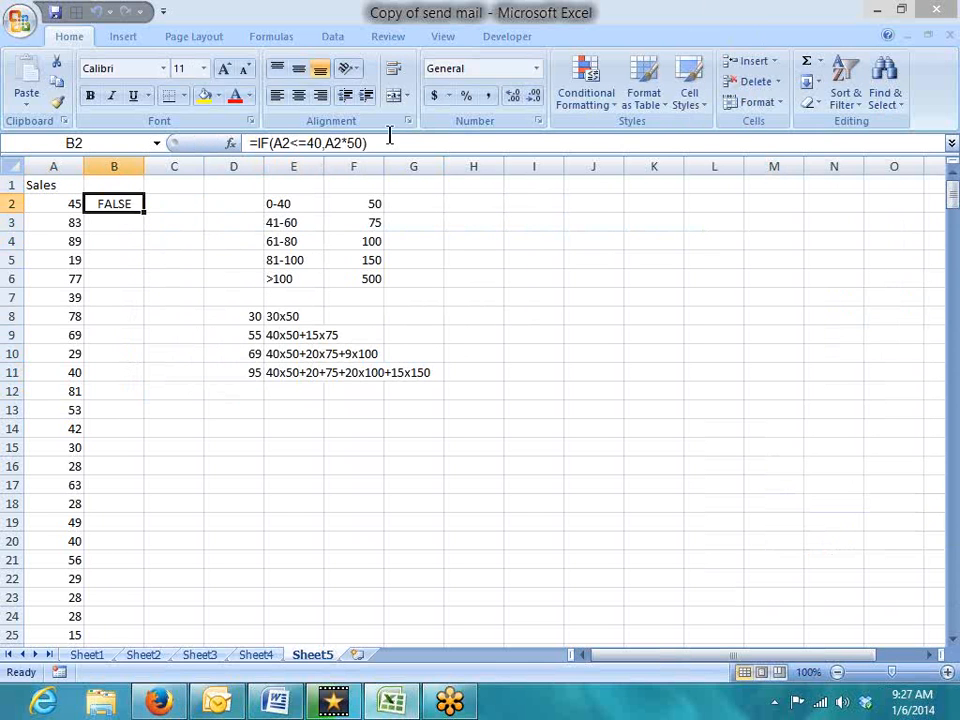
click(390, 137)
key(BackSpace)
text(,if)
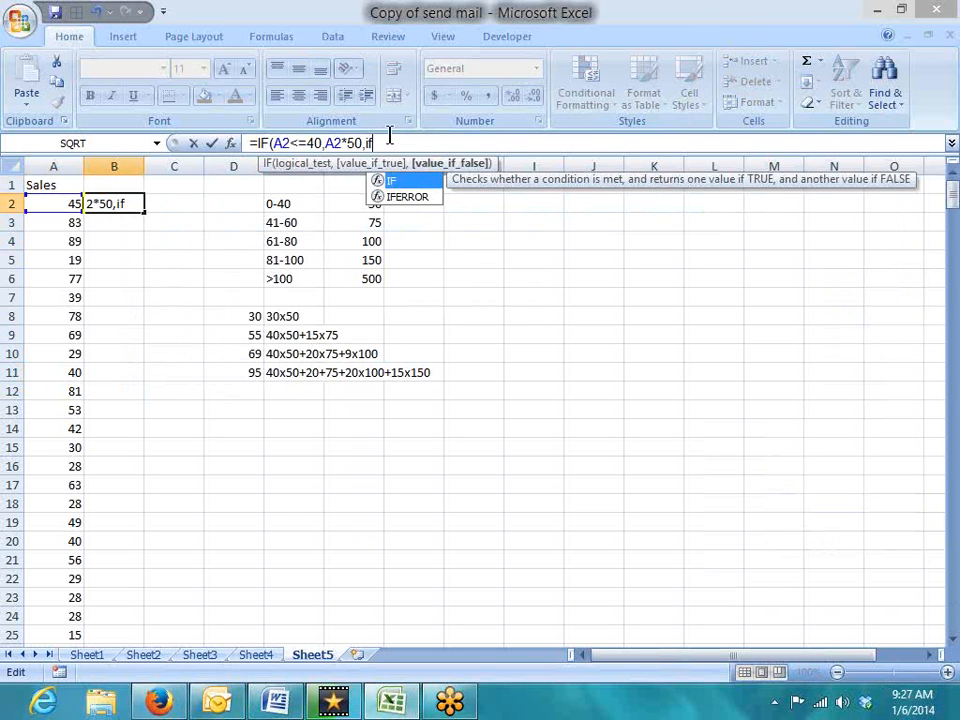
key(Tab)
key(Left)
click(390, 135)
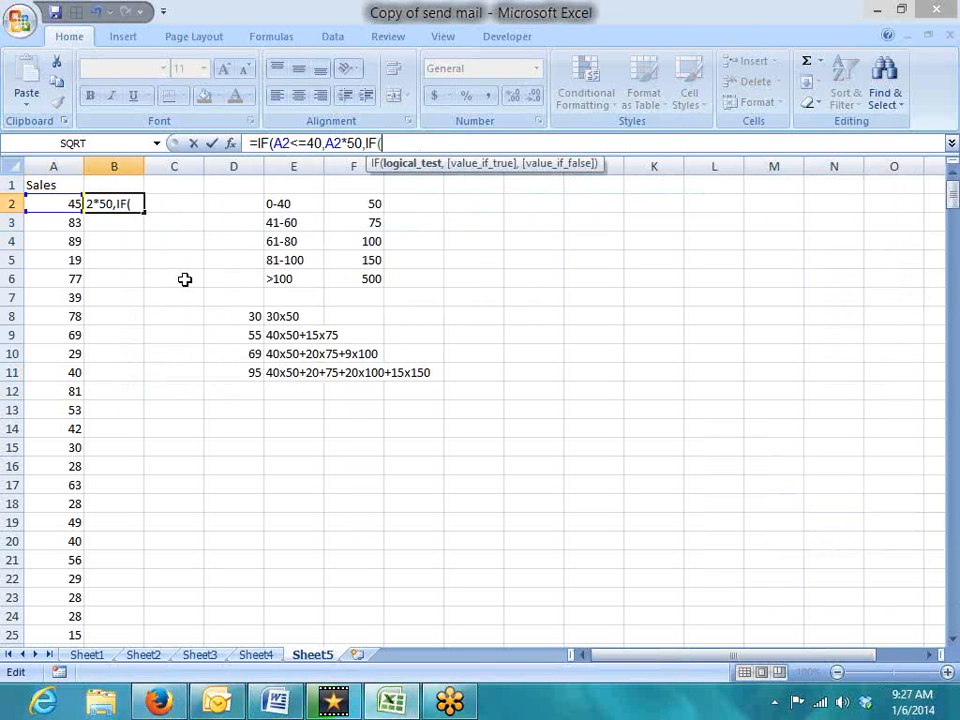
click(64, 204)
text(<=60)
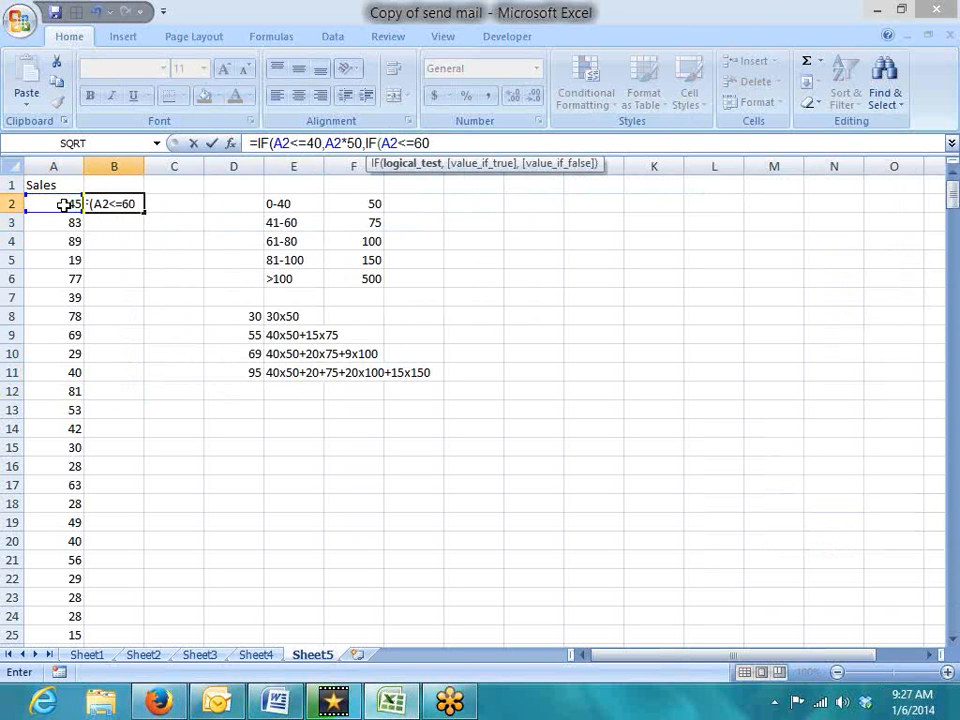
text(,)
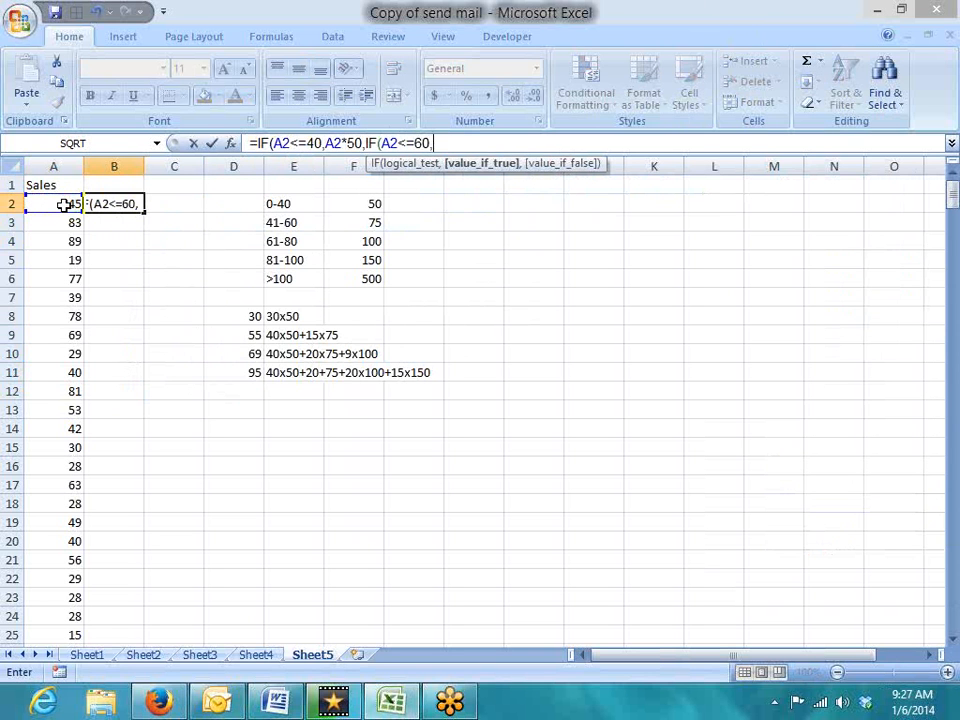
- Give the nested IF in B2 the true value (40*50)+(A2-40)*75 and enter the formula
text((40*5)
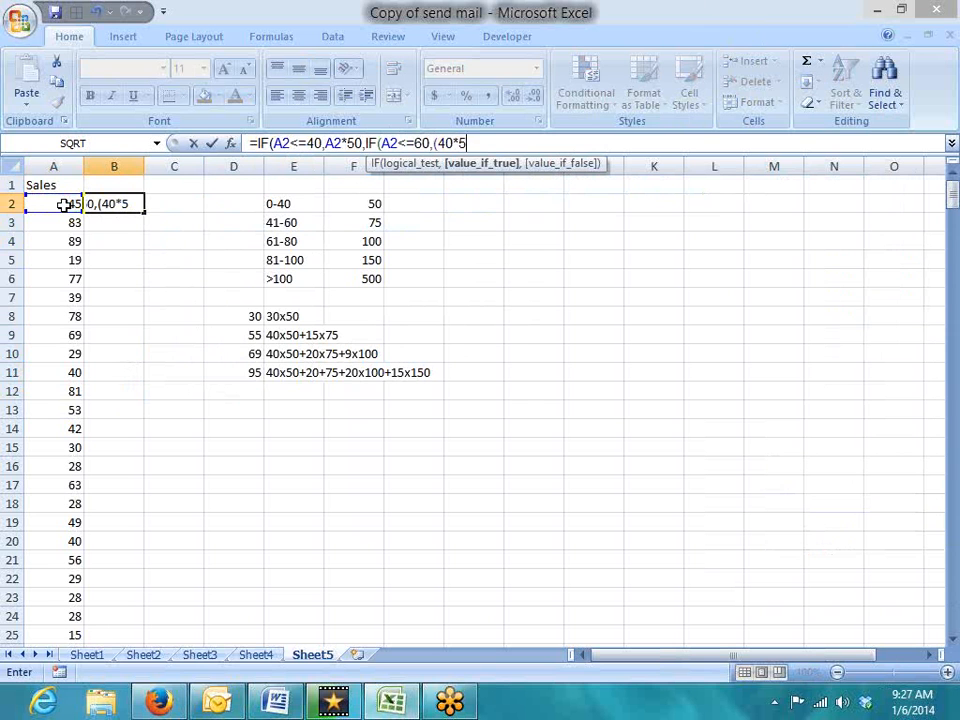
text(0))
text(+)
click(48, 202)
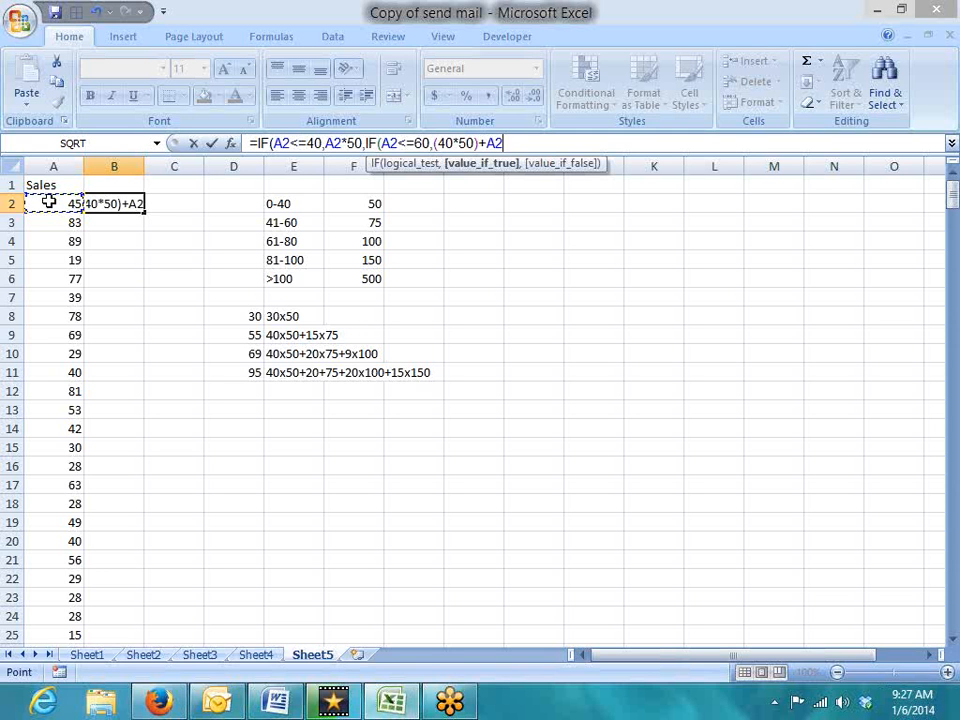
text(-40)
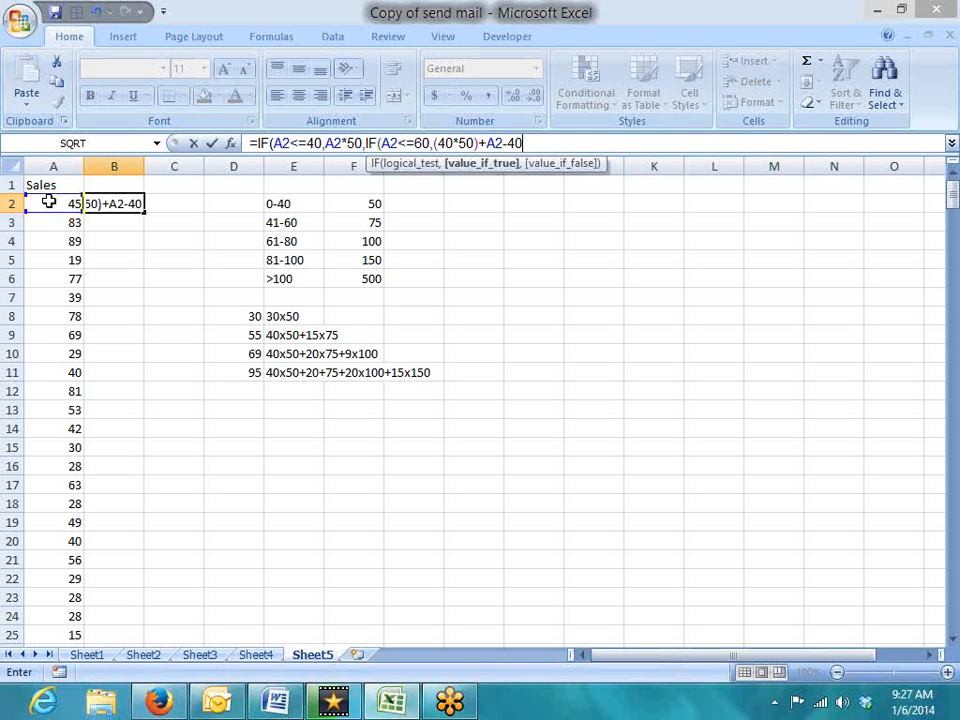
click(487, 144)
text(()
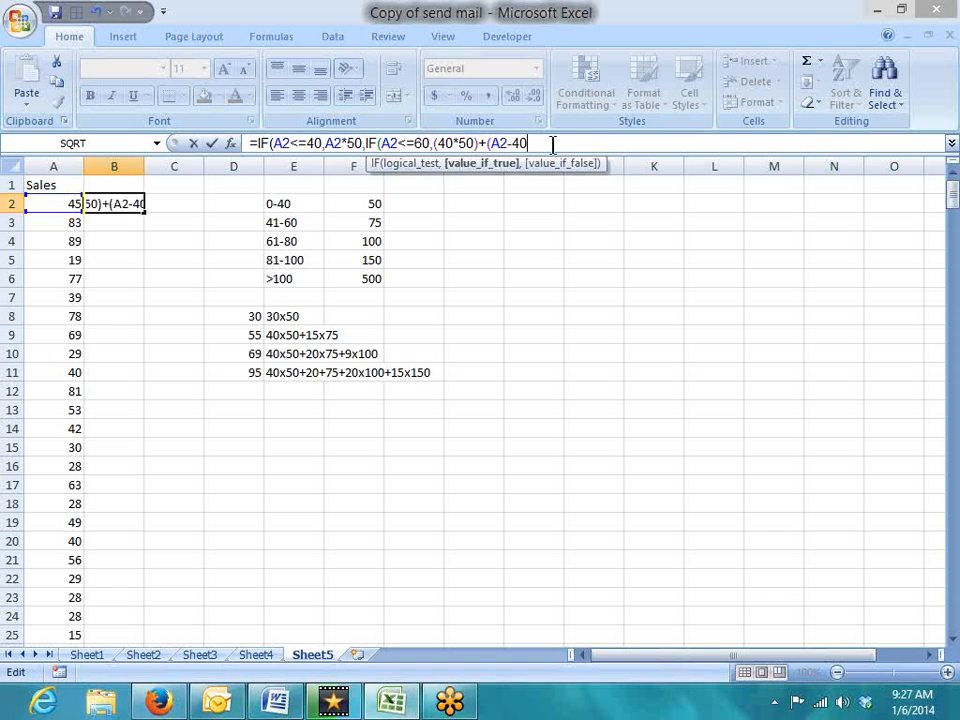
text()*75)
key(Return)
key(Up)
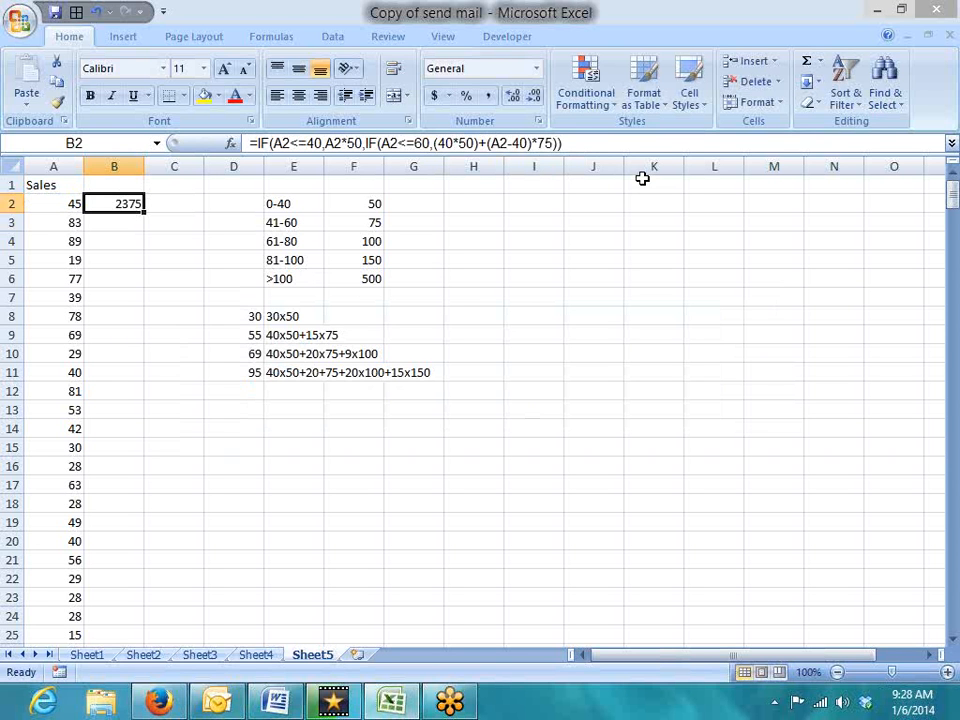
- Reopen the B2 formula and replace its closing parentheses with a third nested IF testing A2<=80
click(561, 143)
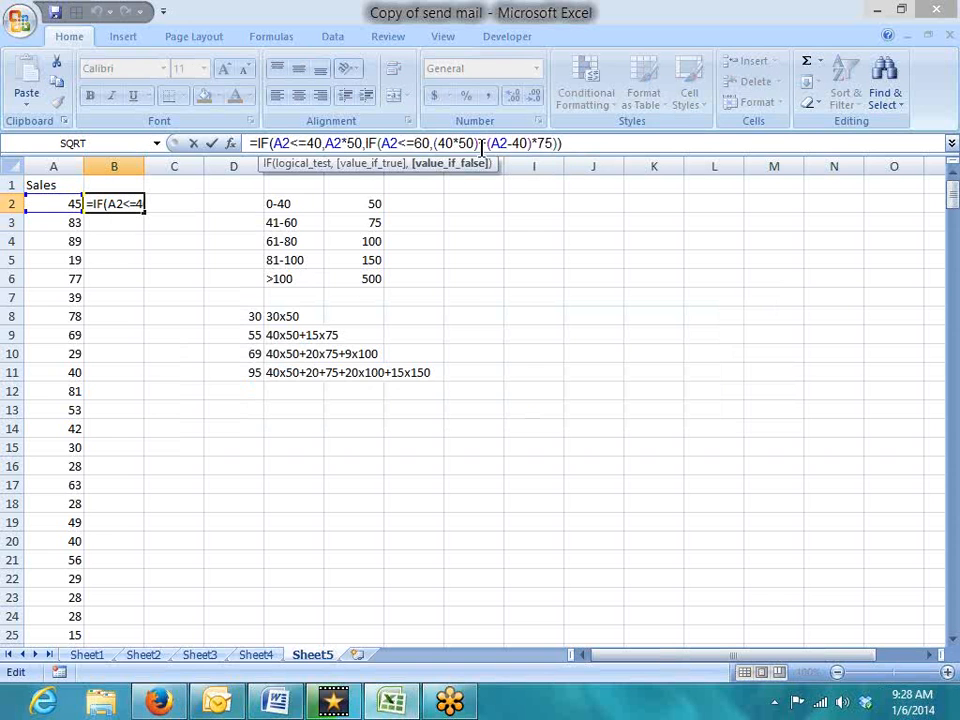
click(444, 143)
drag(434, 144, 570, 143)
click(570, 143)
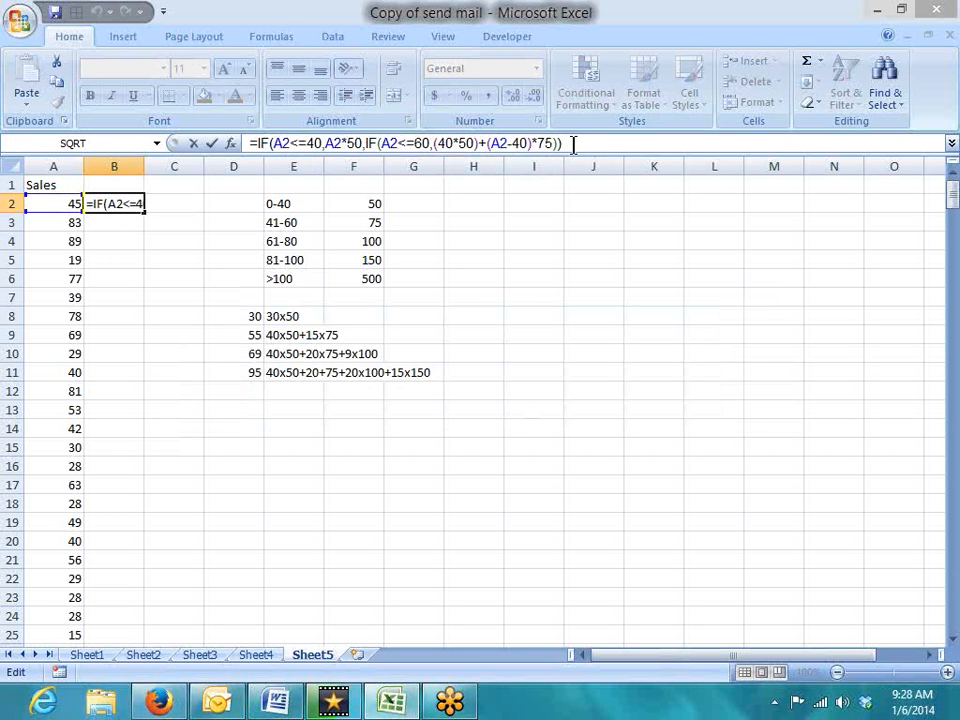
key(BackSpace)
key(BackSpace)
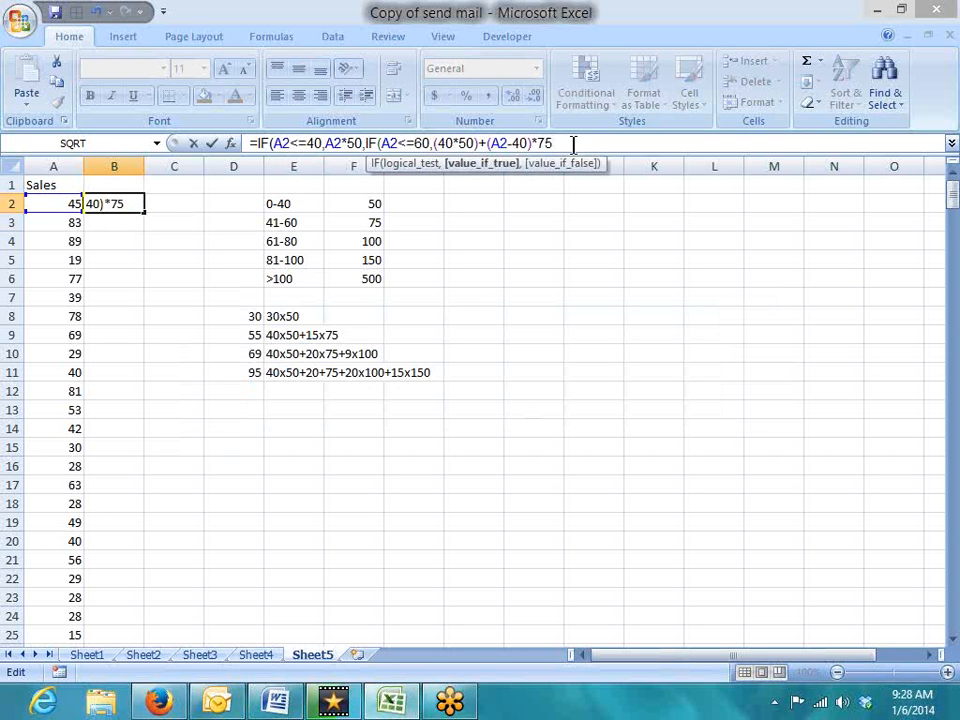
text(,)
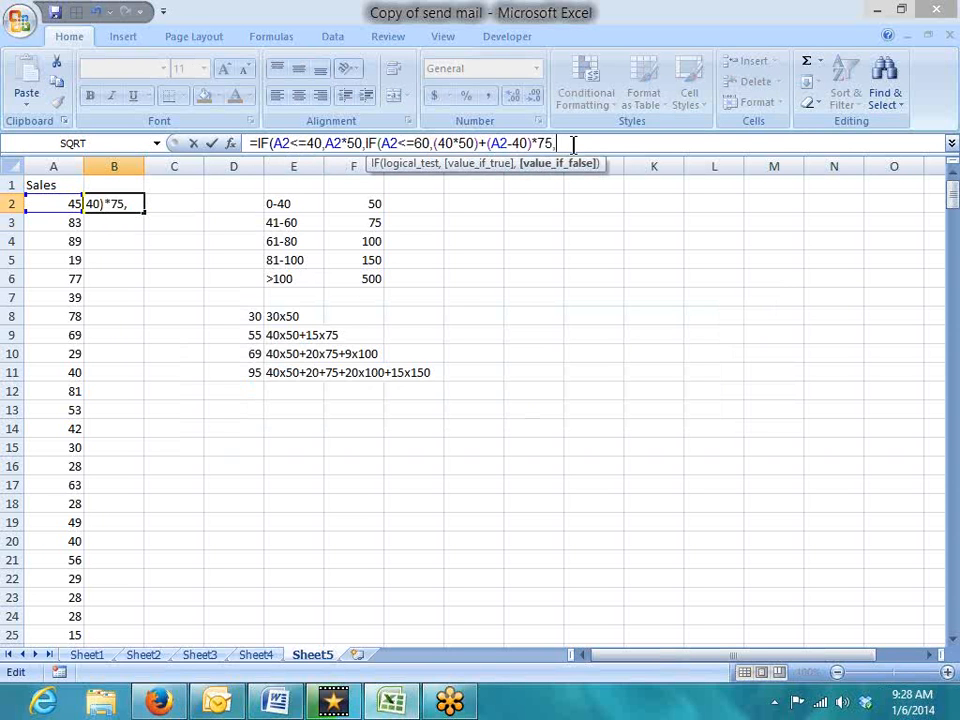
text(if)
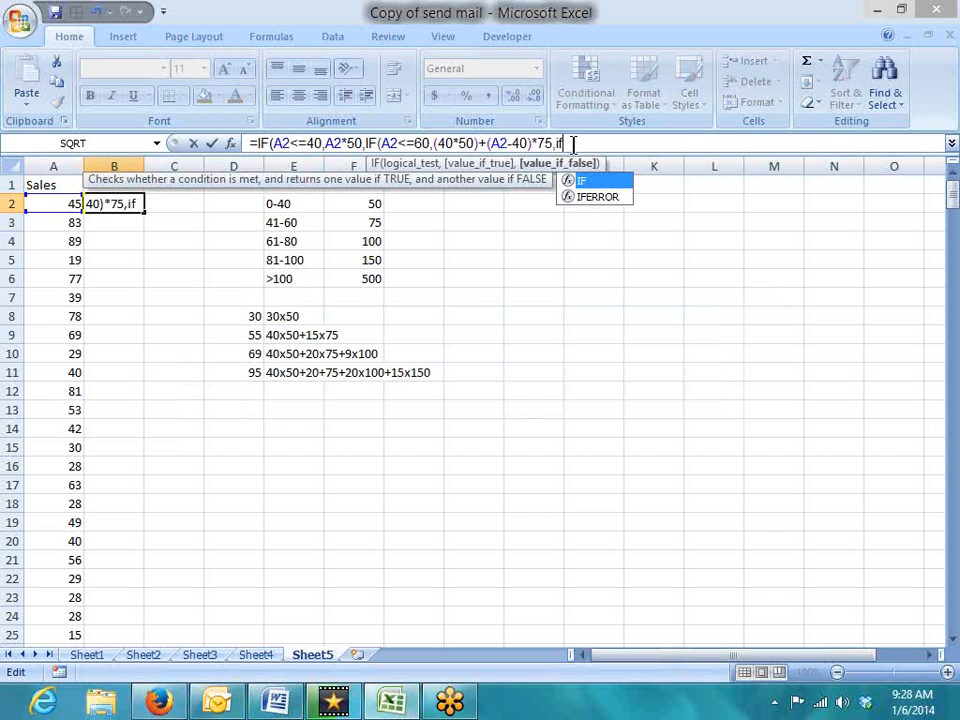
key(Tab)
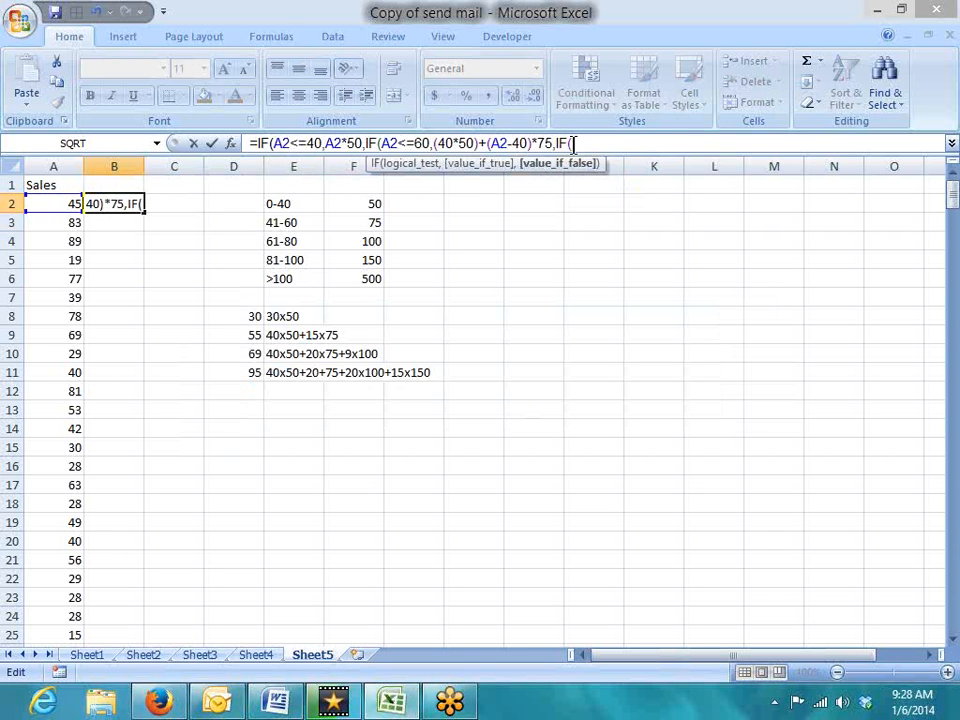
click(48, 202)
text(<=)
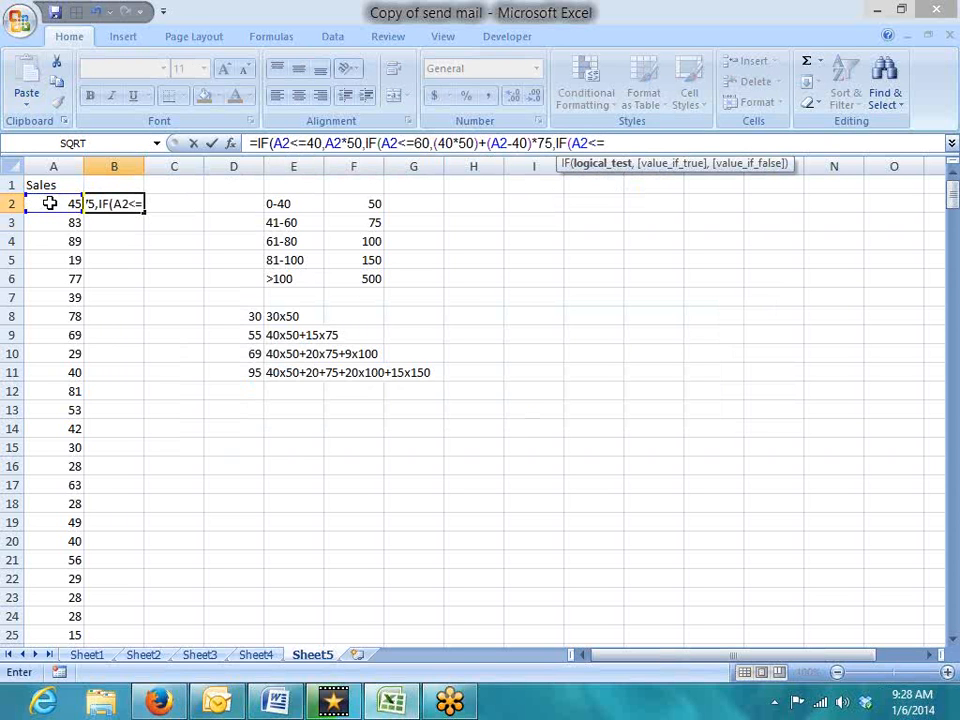
text(80,)
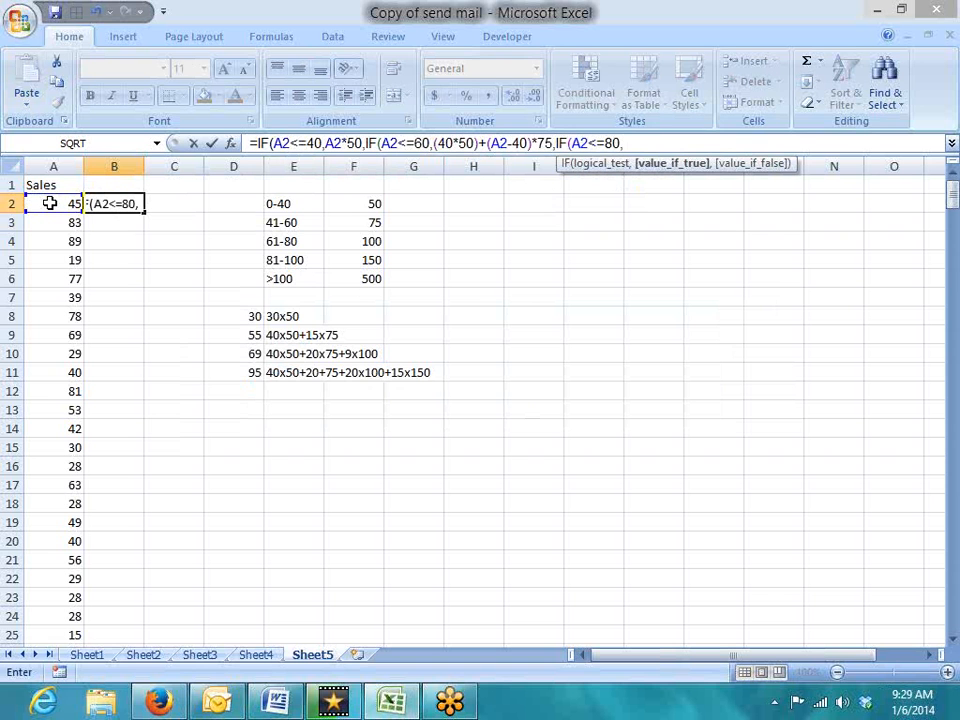
- Start the third IF's true value with the fixed payouts for the first two ranges, (40*50)+(20*75)
text((40*)
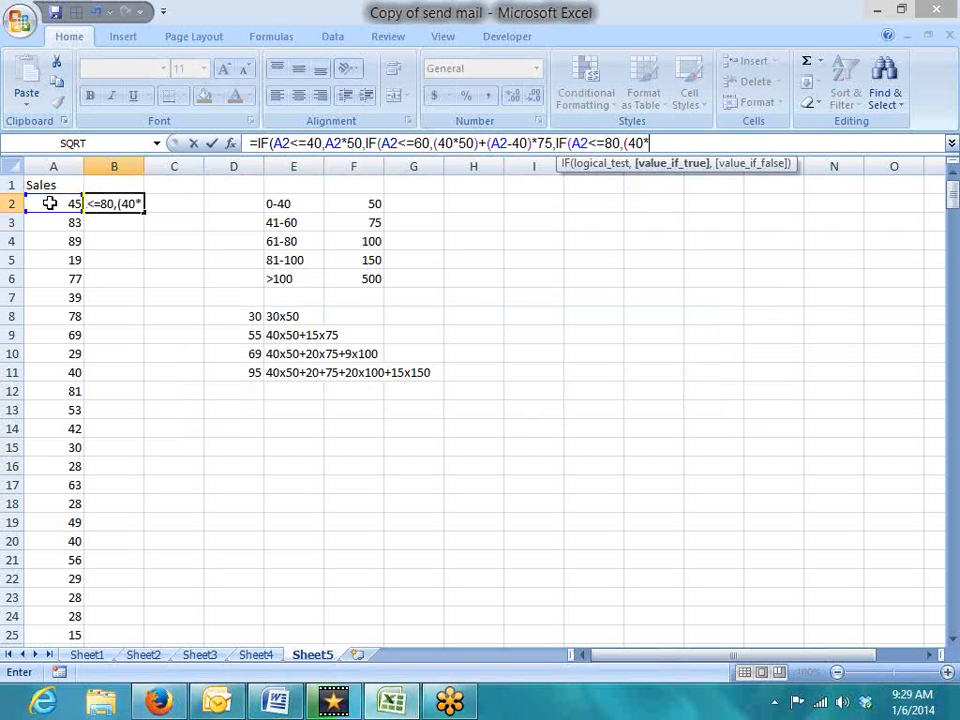
text(50)+)
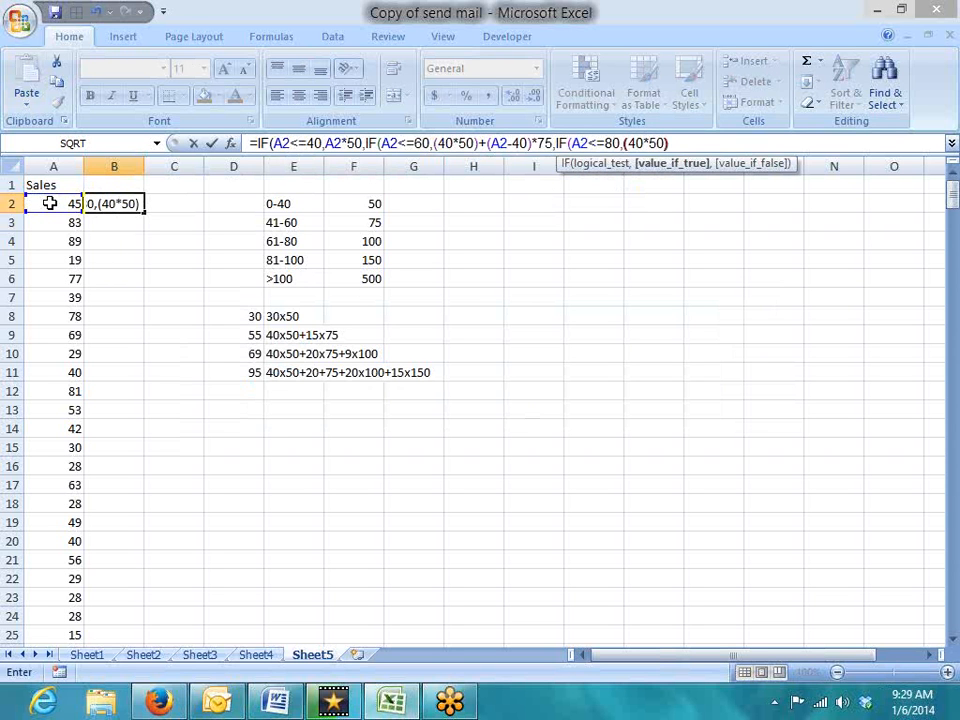
text(20)
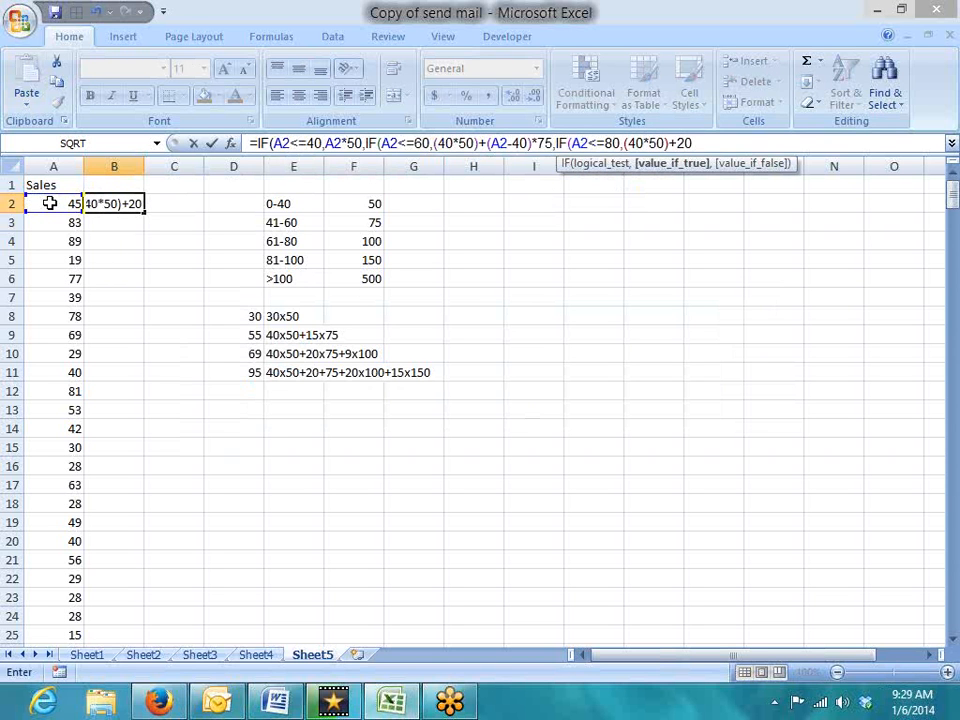
key(BackSpace)
key(BackSpace)
text((20*75)
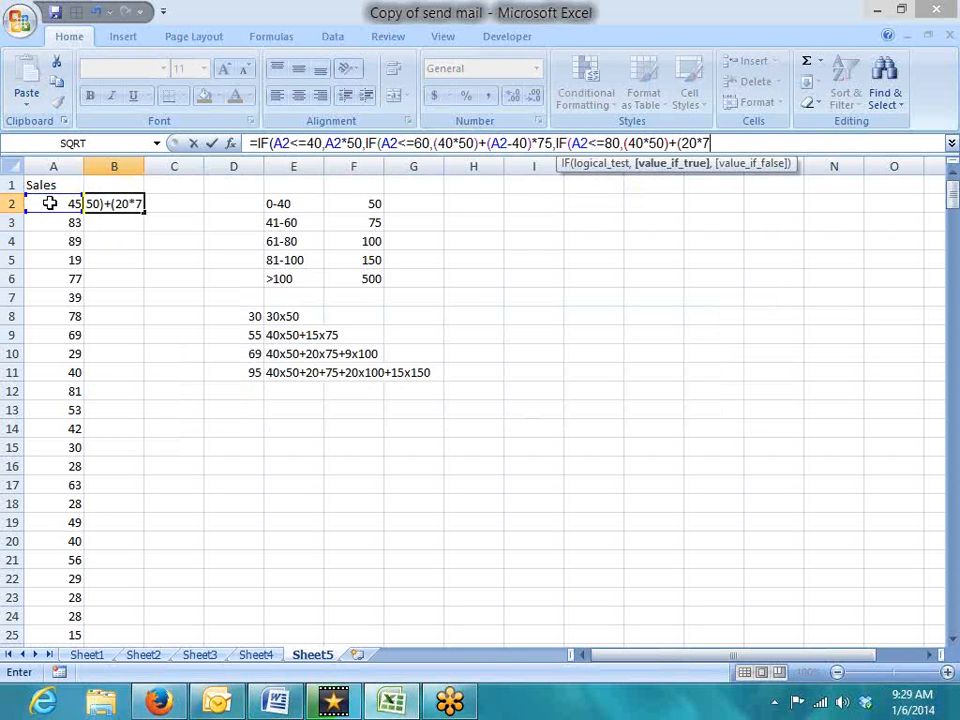
text())
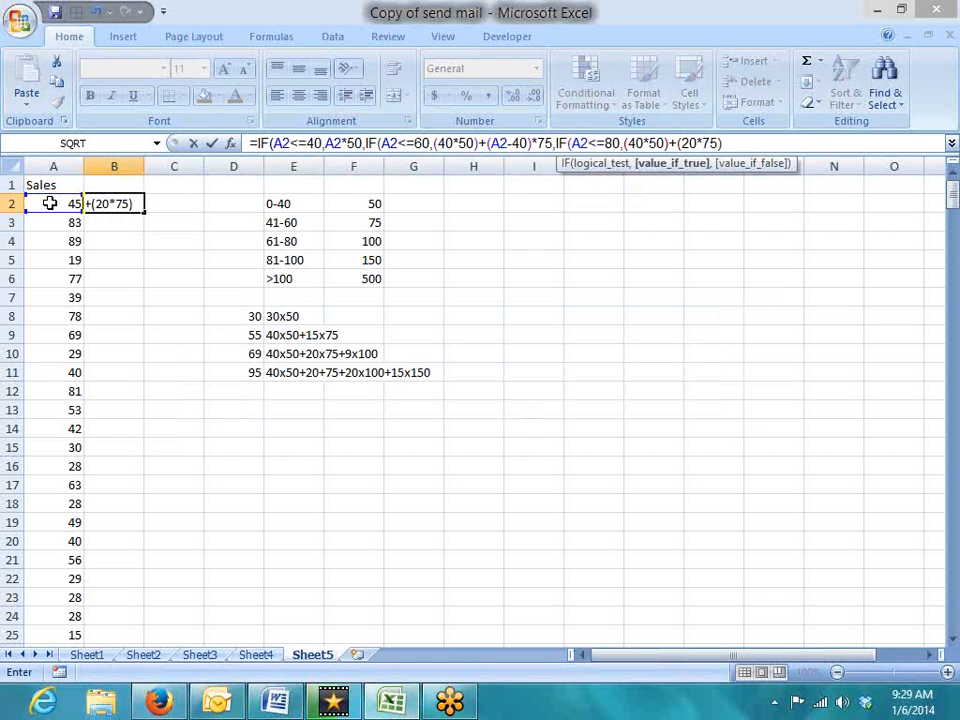
- Add +(A2-60)*100 to the third IF's true value and enter the formula, accepting the proposed closing parentheses
text(+()
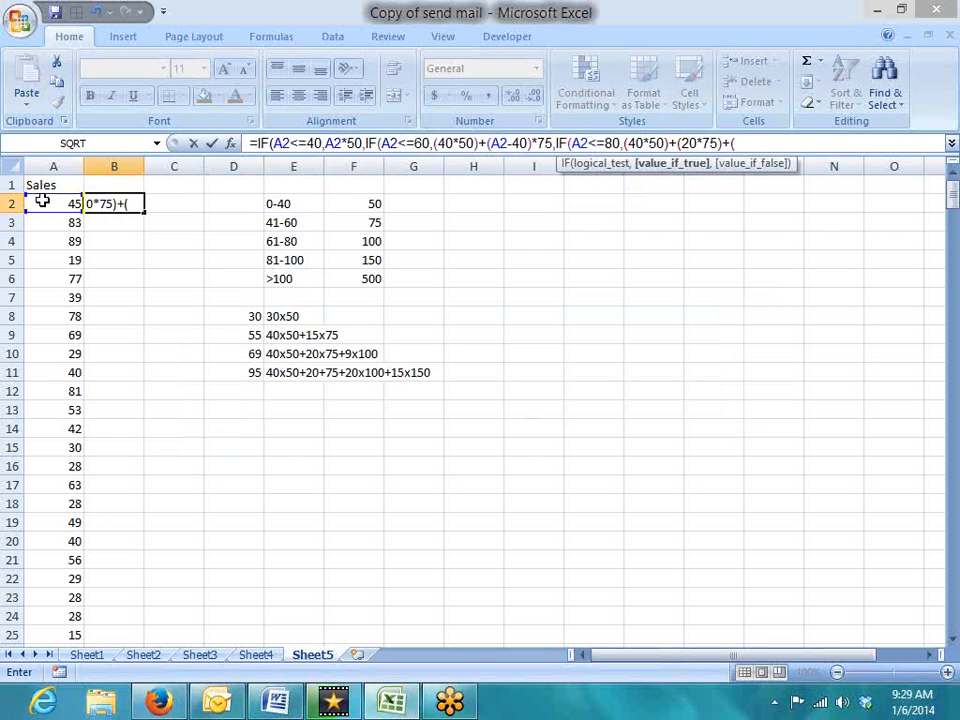
click(46, 203)
text(-60)
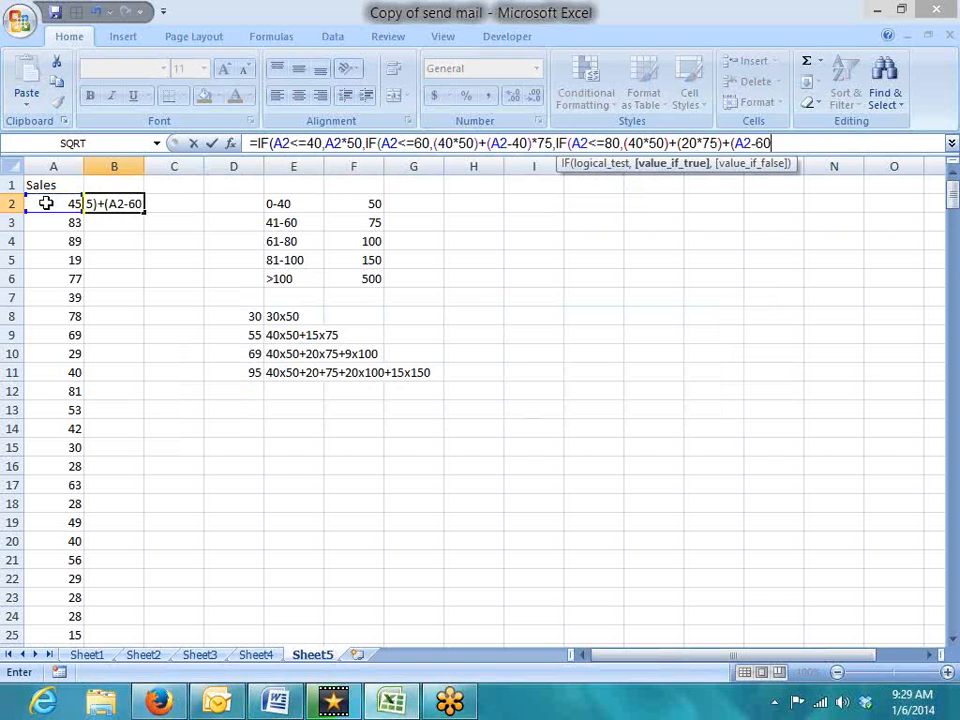
text()*10)
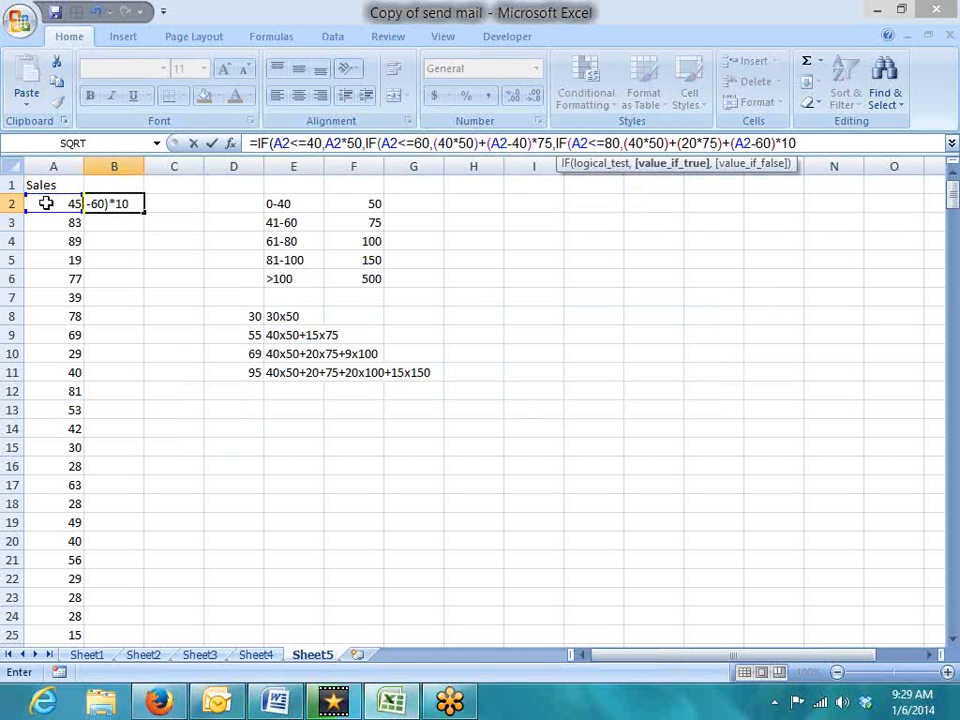
text(0)
key(Return)
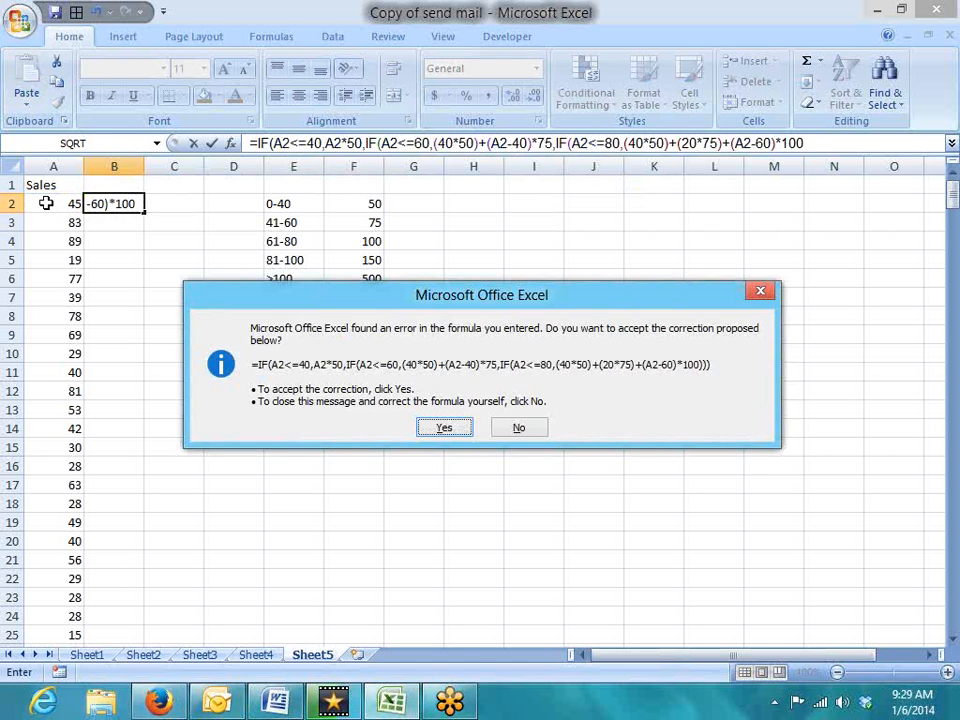
key(Return)
key(Up)
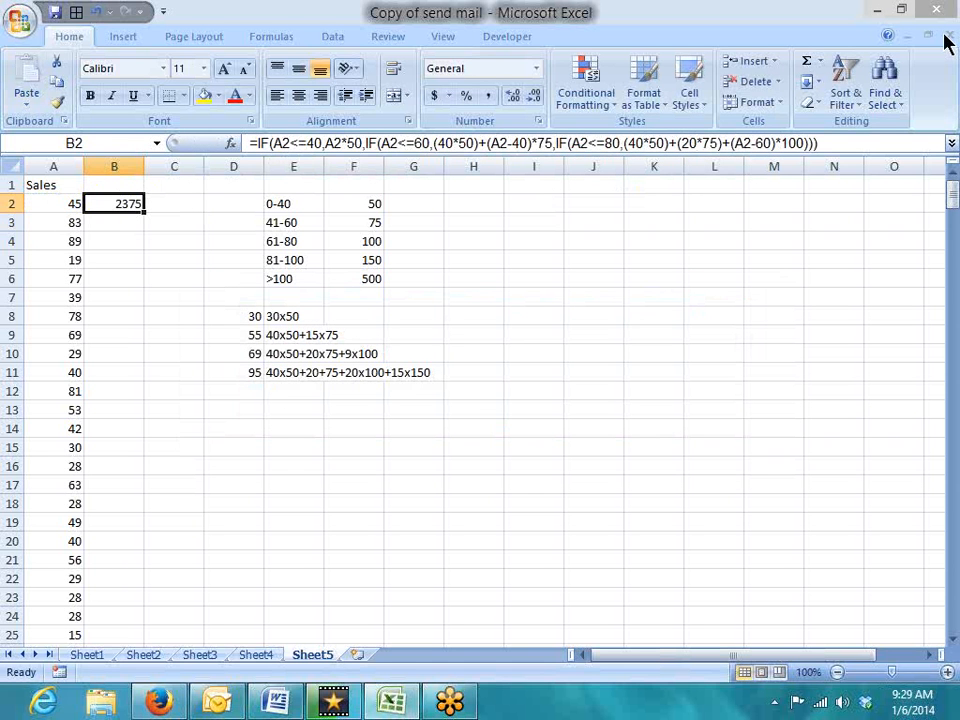